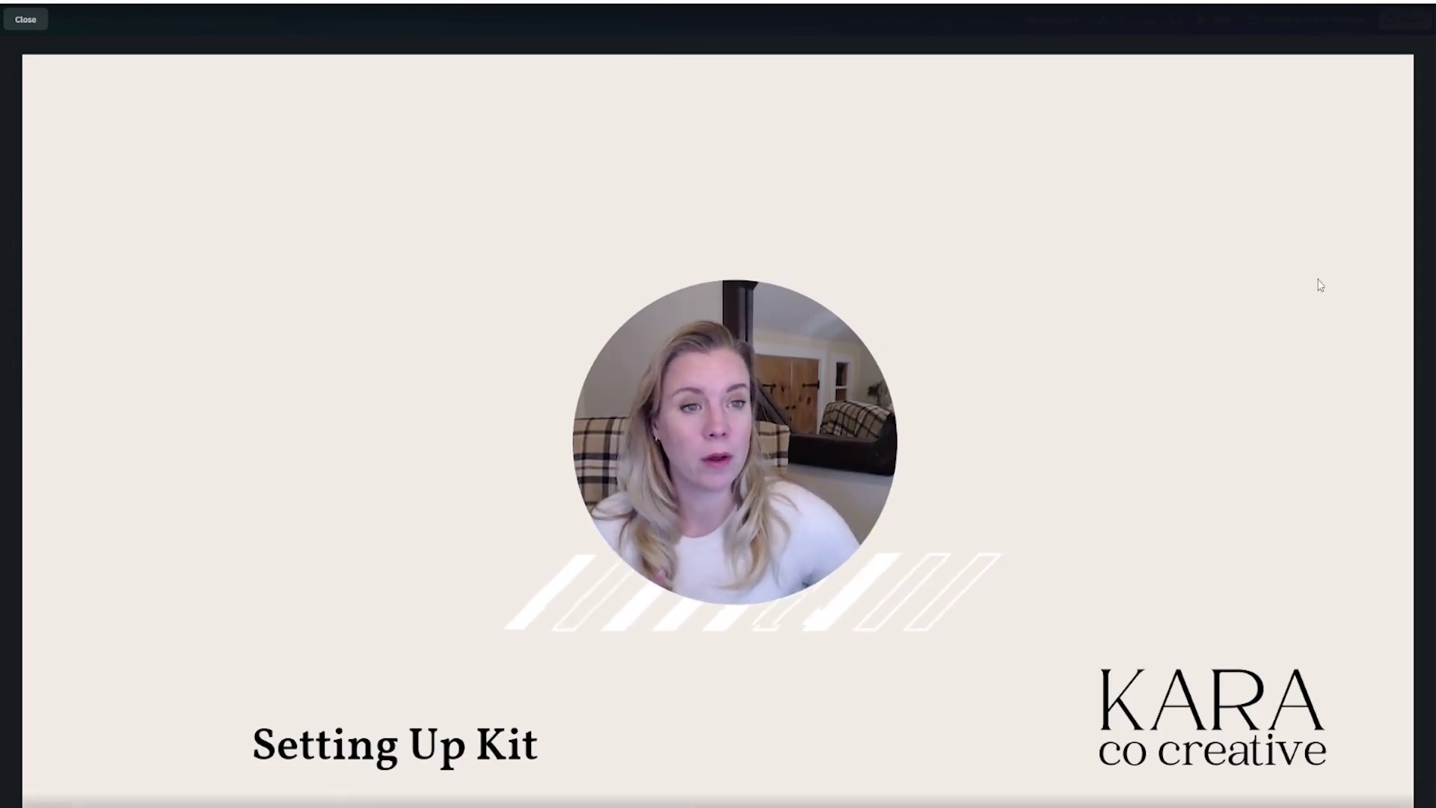
Exit the fullscreen title presentation to return to Kit.
key("Escape")
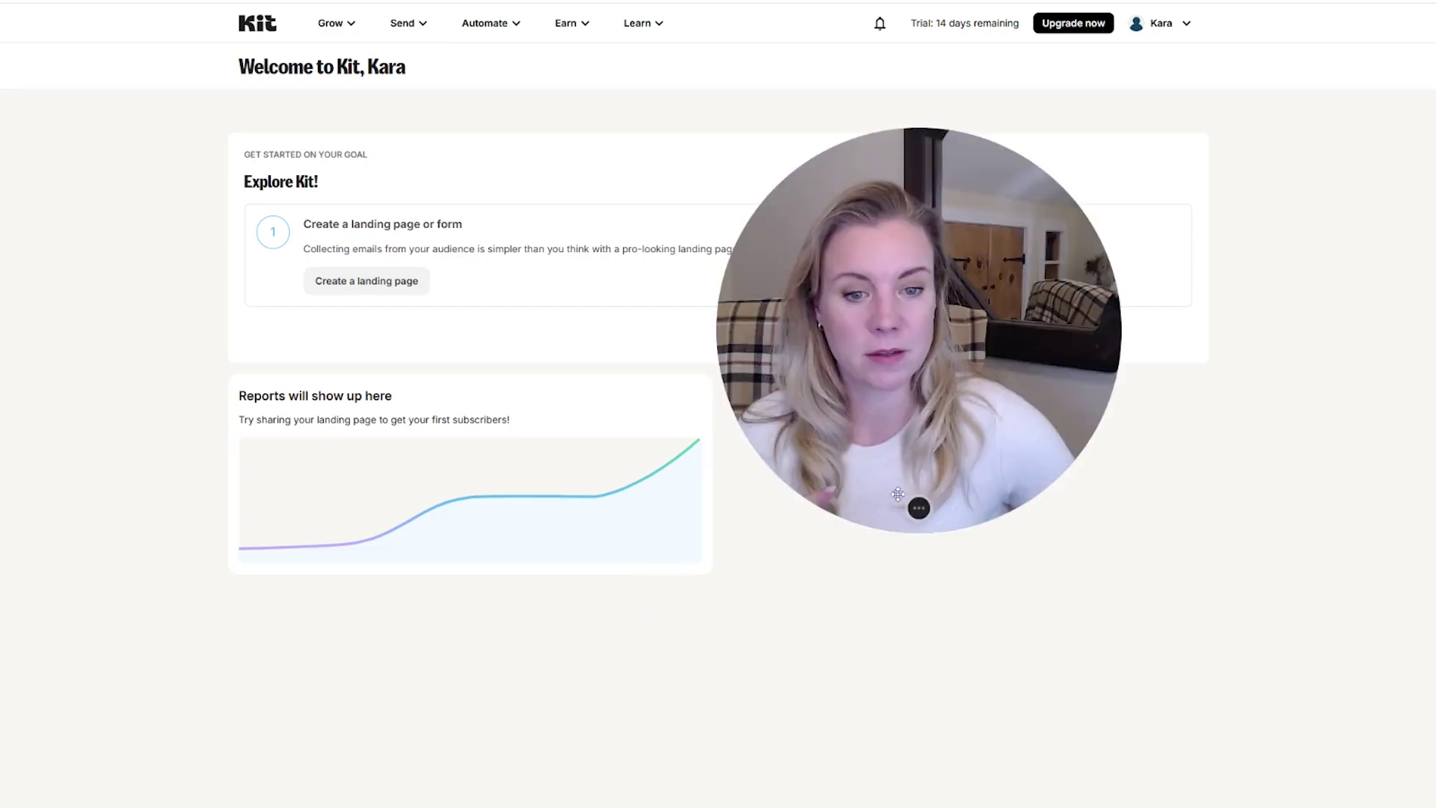
Highlight the 'Trial: 14 days remaining' notice in the Kit home dashboard's top bar.
left_click(913, 508)
mouse_move(815, 465)
left_mouse_down()
mouse_move(136, 499)
mouse_move(117, 473)
left_mouse_up()
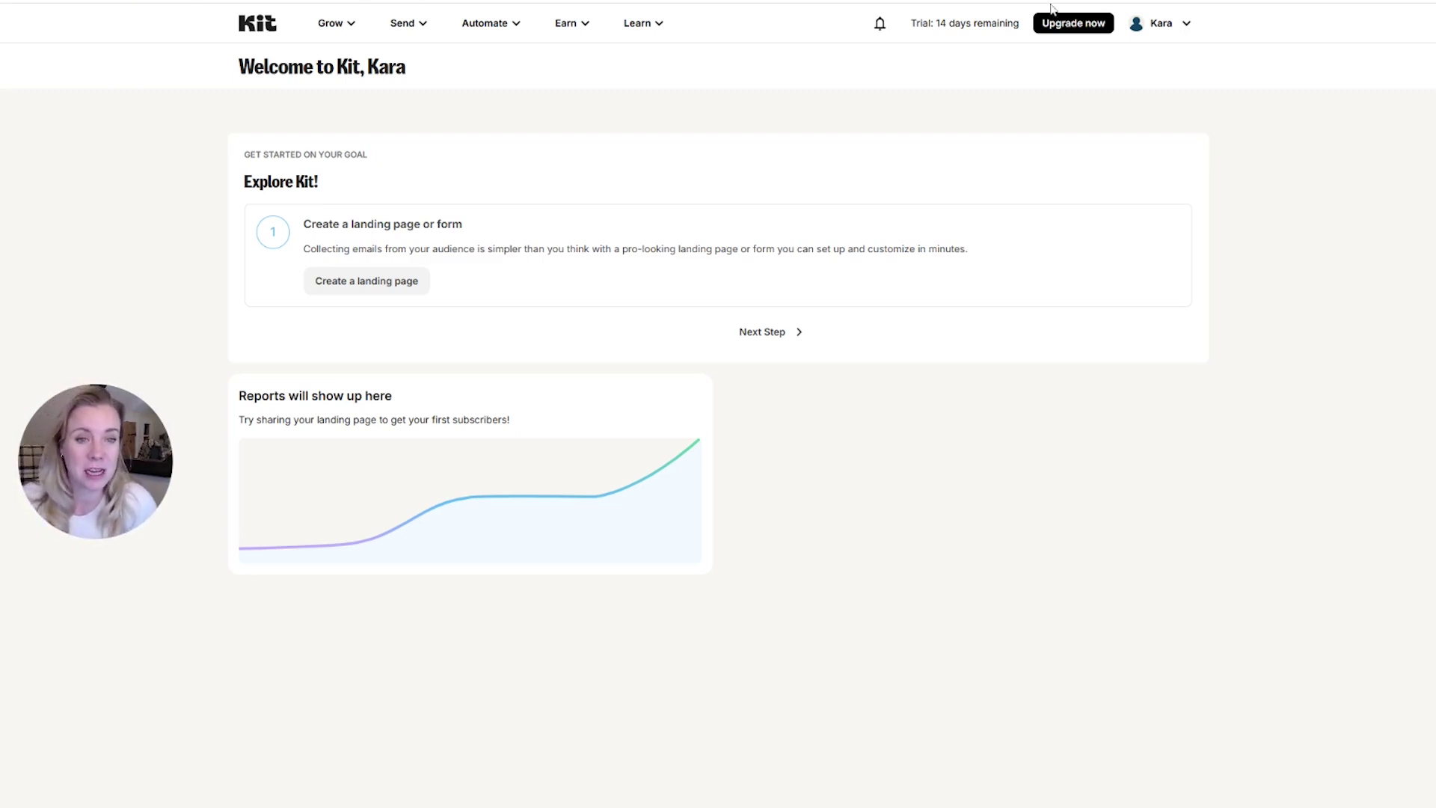
left_click_drag(1019, 23, 912, 26)
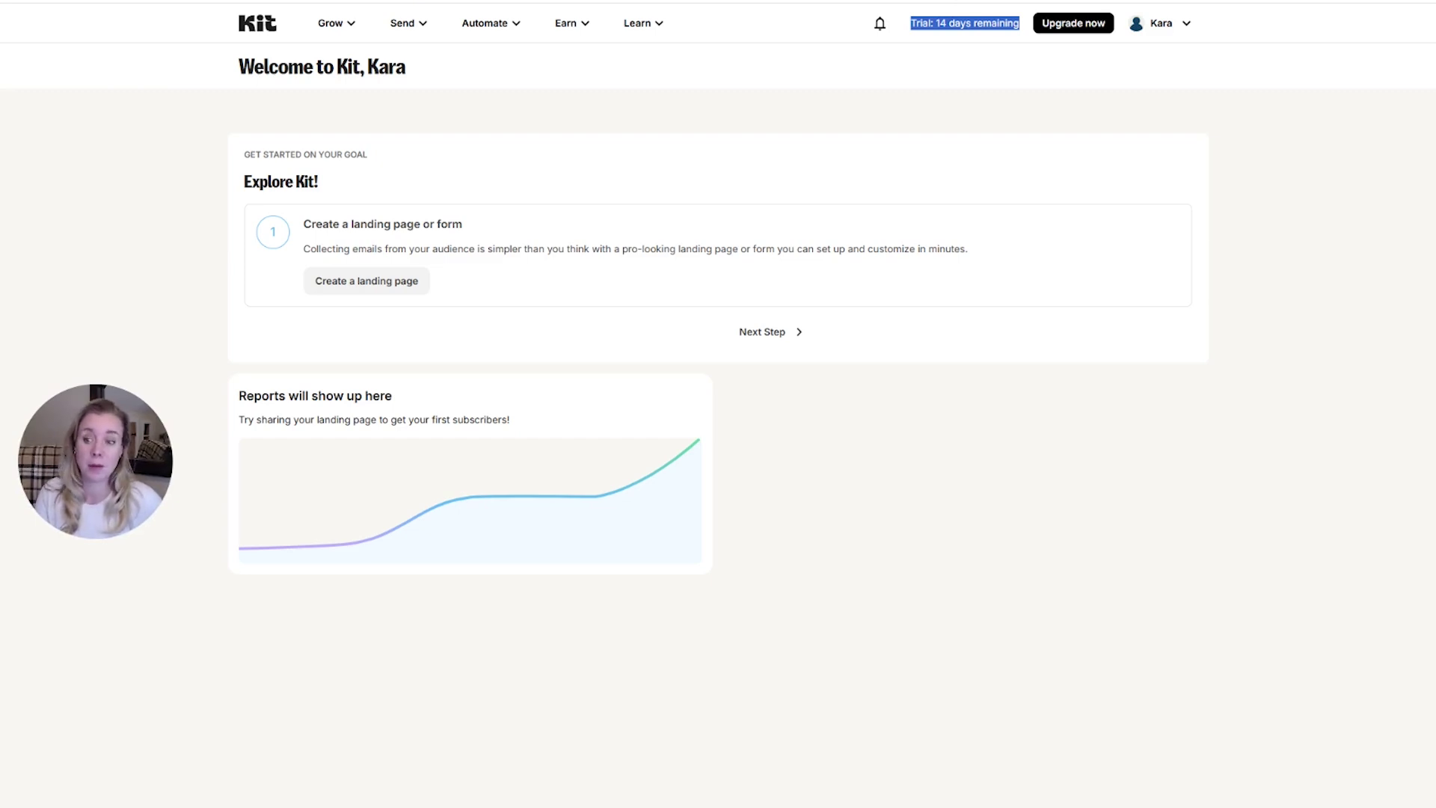
Go to account Settings > Email to view the confirmed default sender address.
left_click(1160, 33)
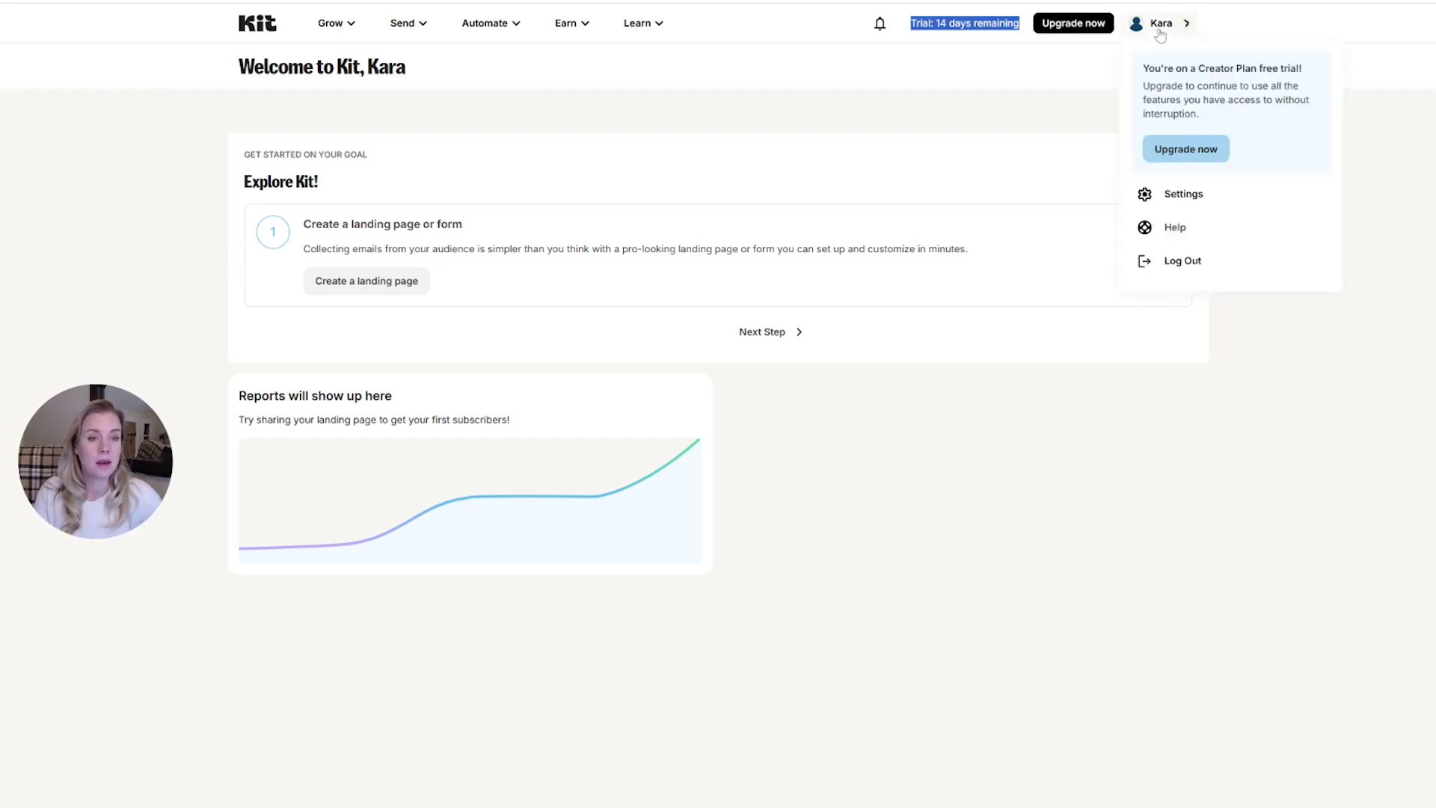
left_click(1194, 201)
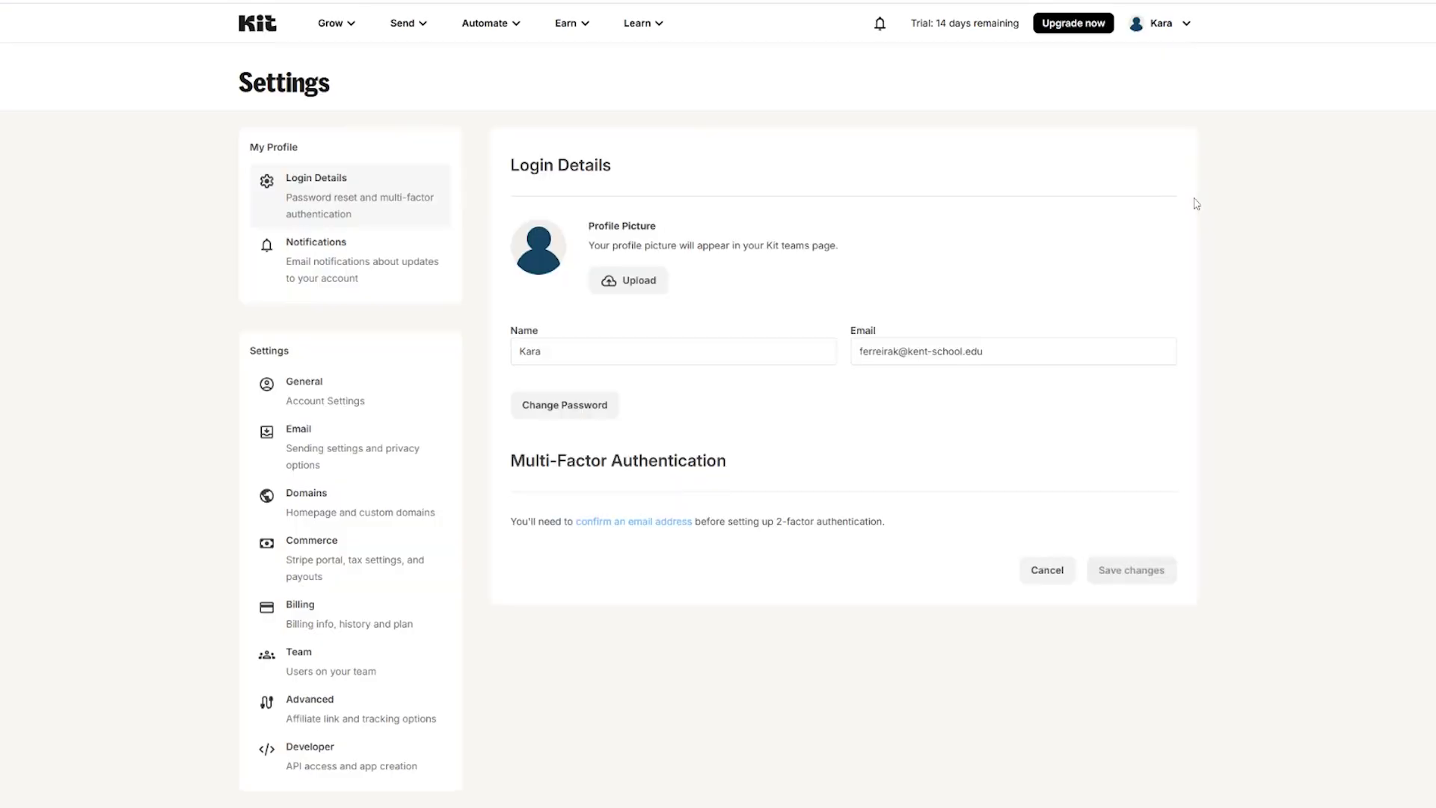
left_click(364, 464)
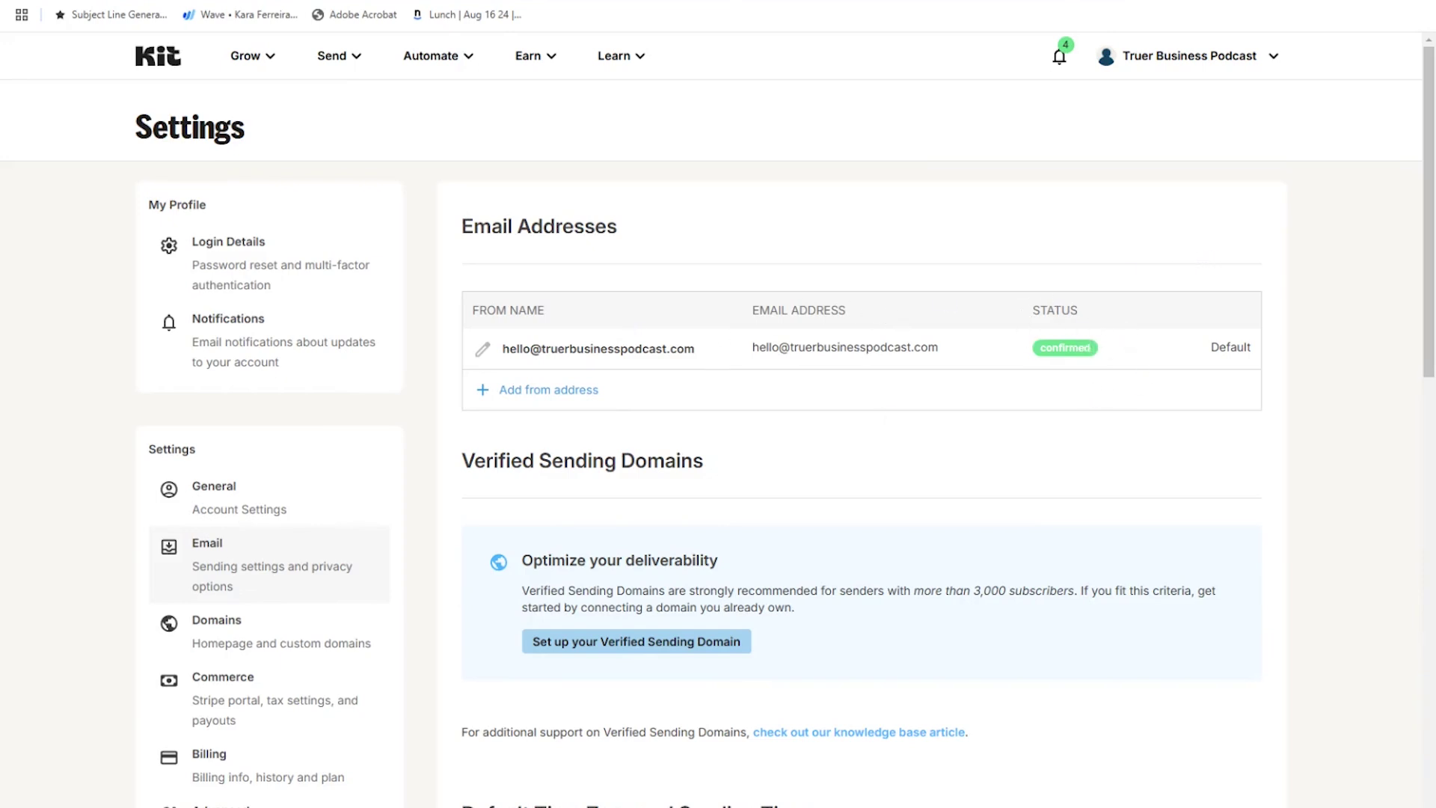
left_click_drag(1107, 347, 1013, 353)
left_click(530, 392)
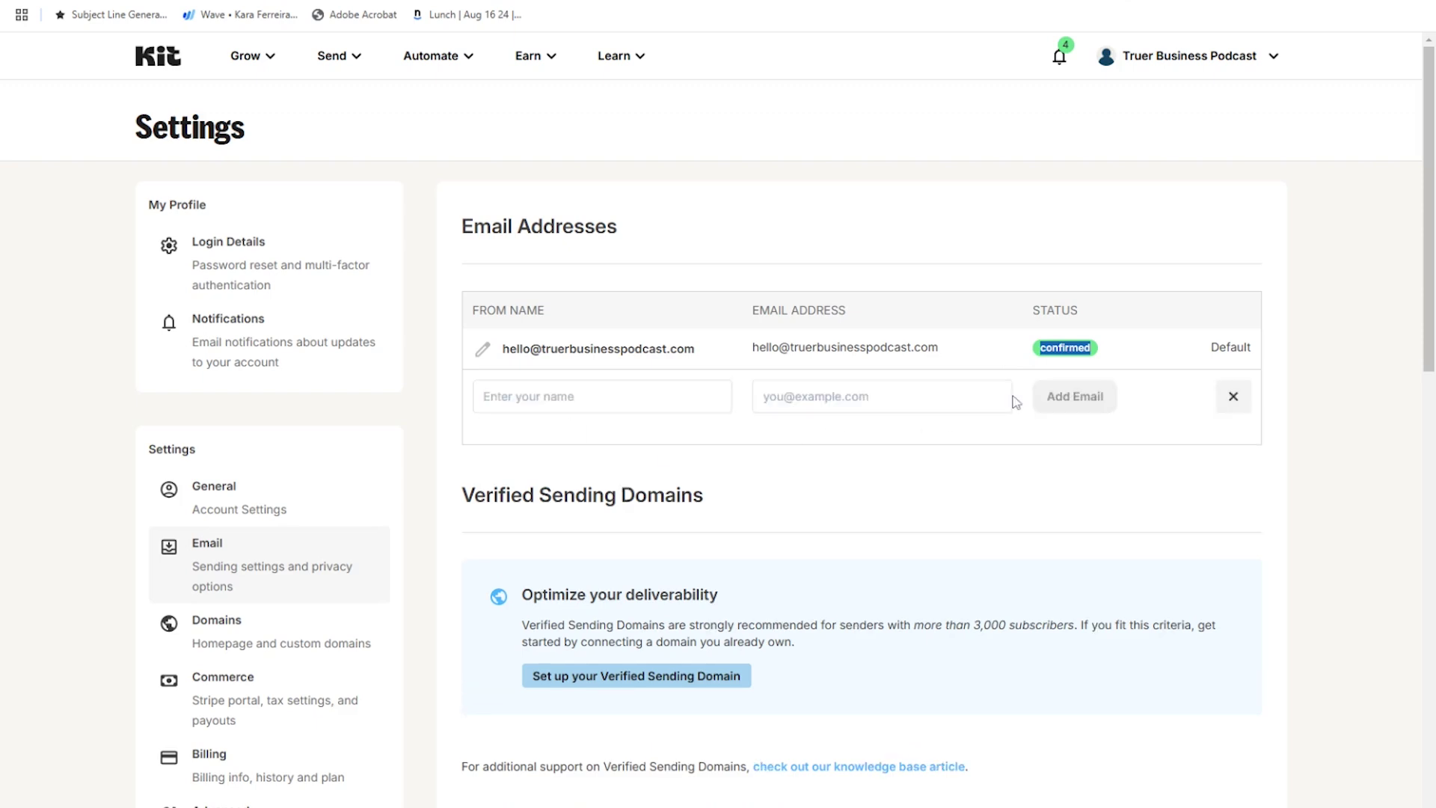
left_click(1232, 397)
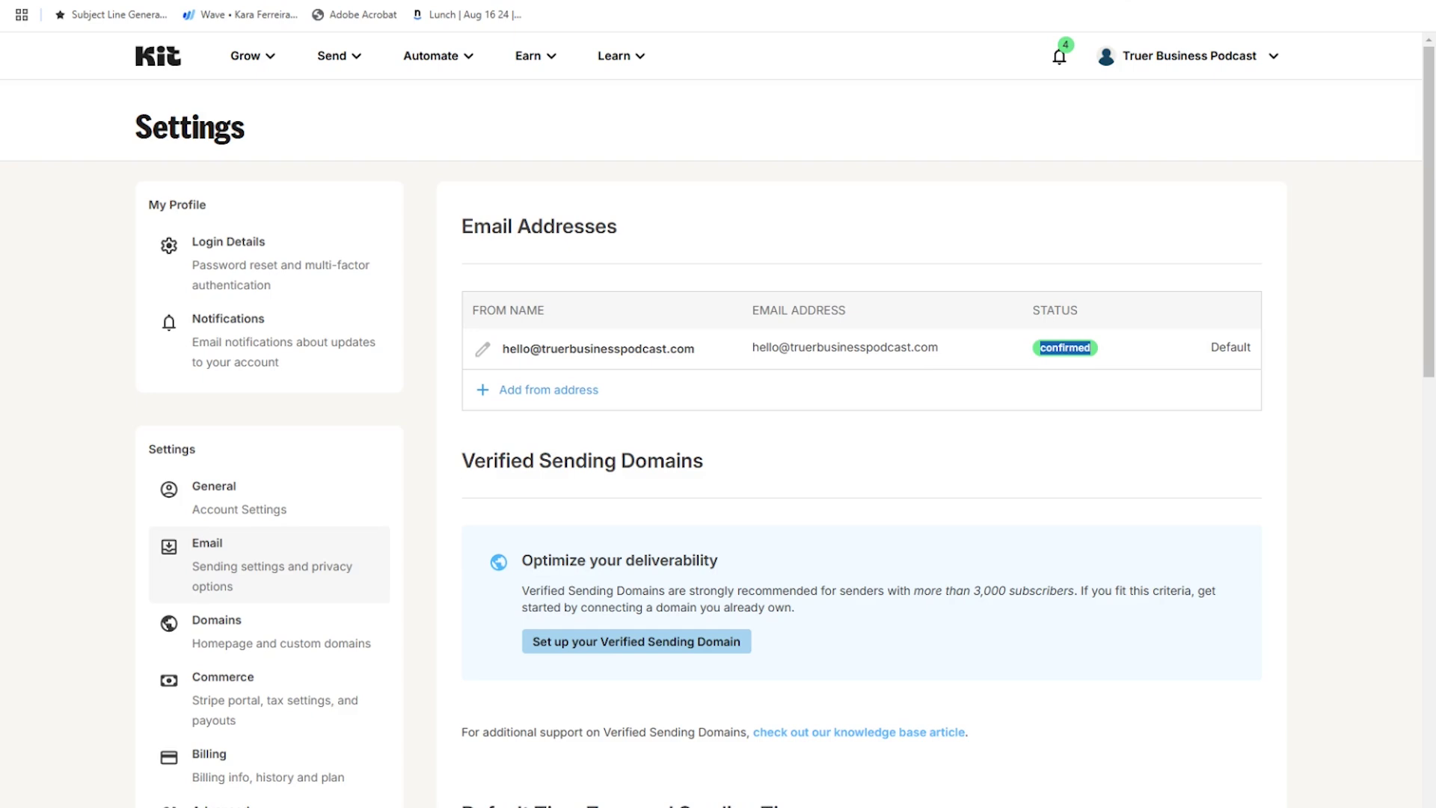
Start a new broadcast from Send > Broadcasts to show its template choices.
left_click(335, 56)
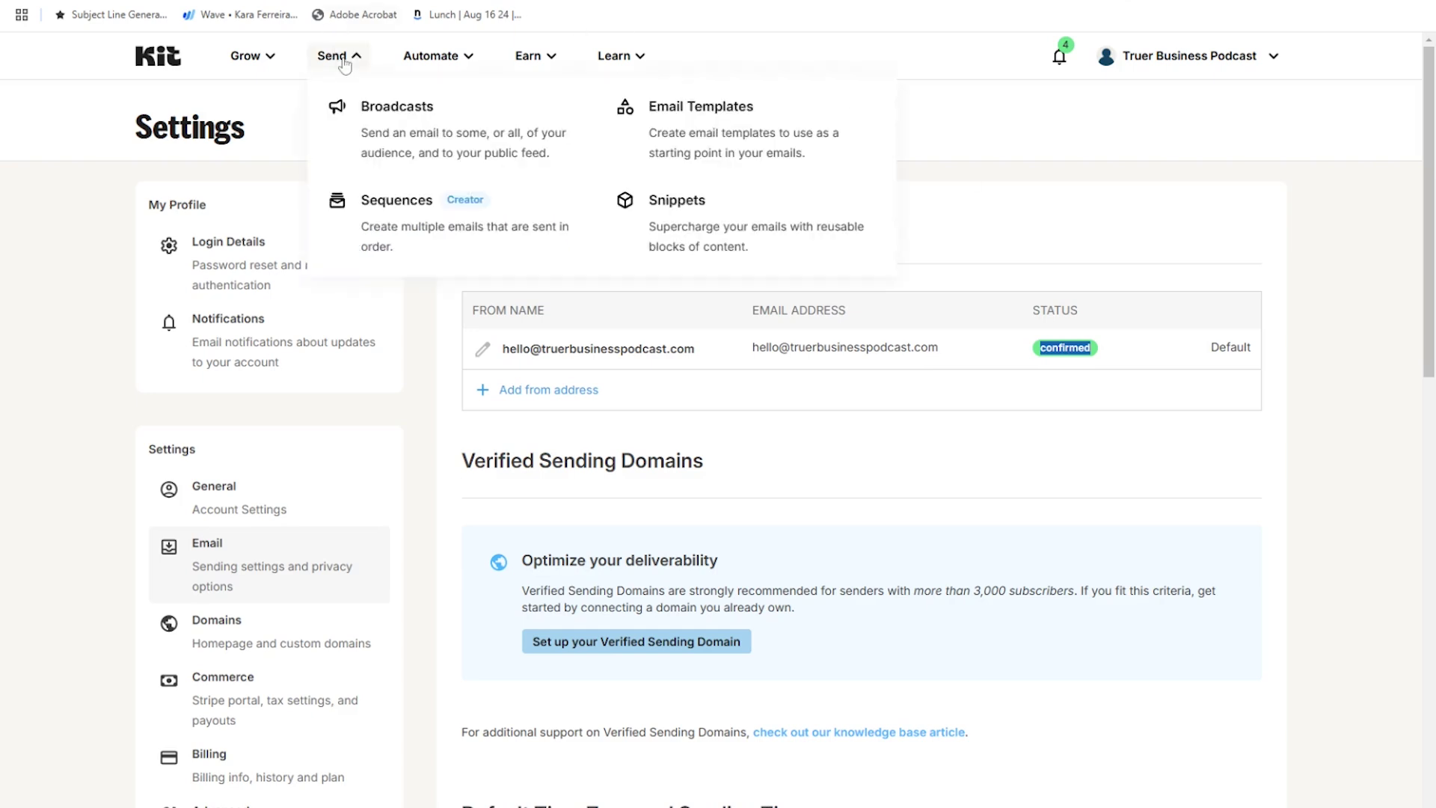
left_click(386, 116)
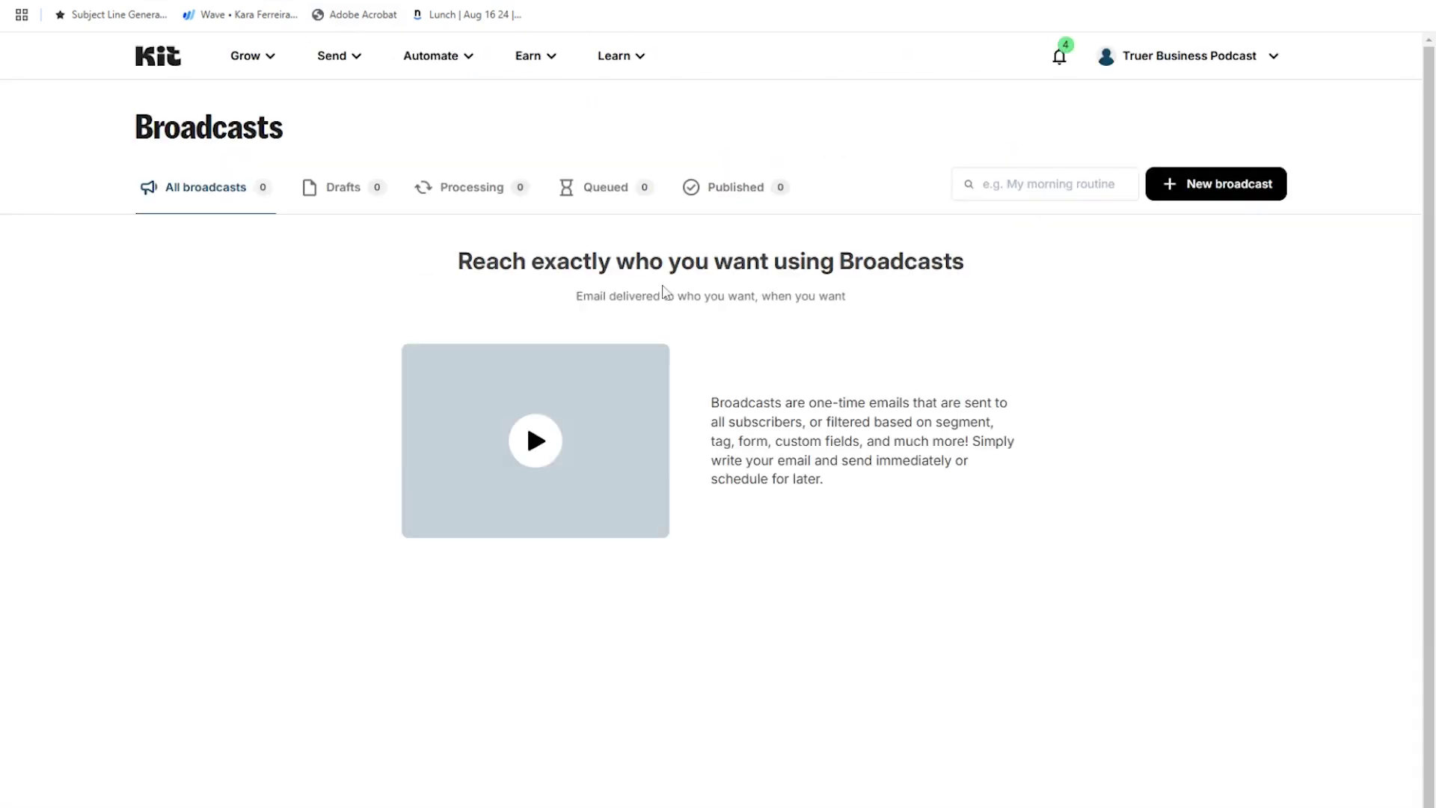
left_click(1213, 187)
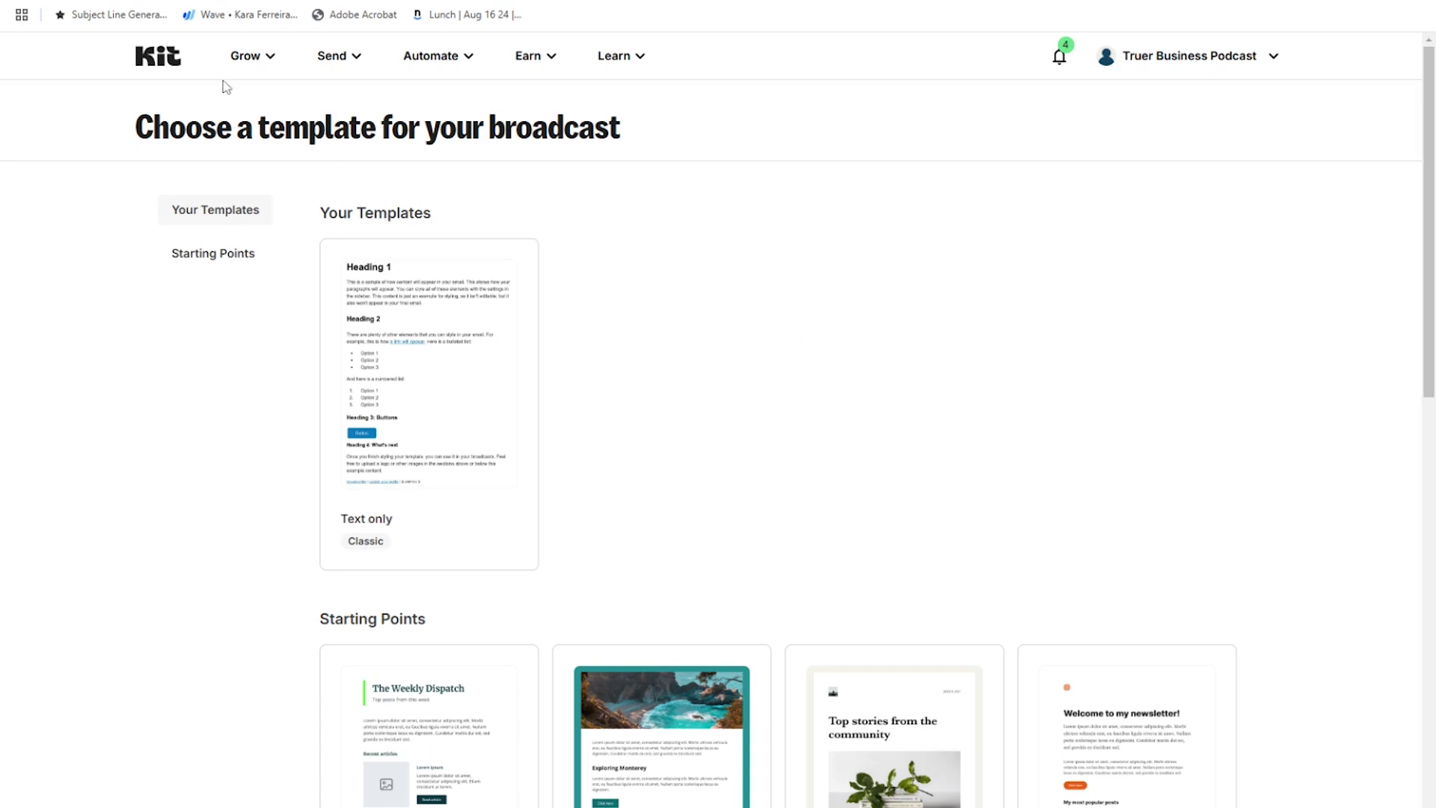
left_click(249, 63)
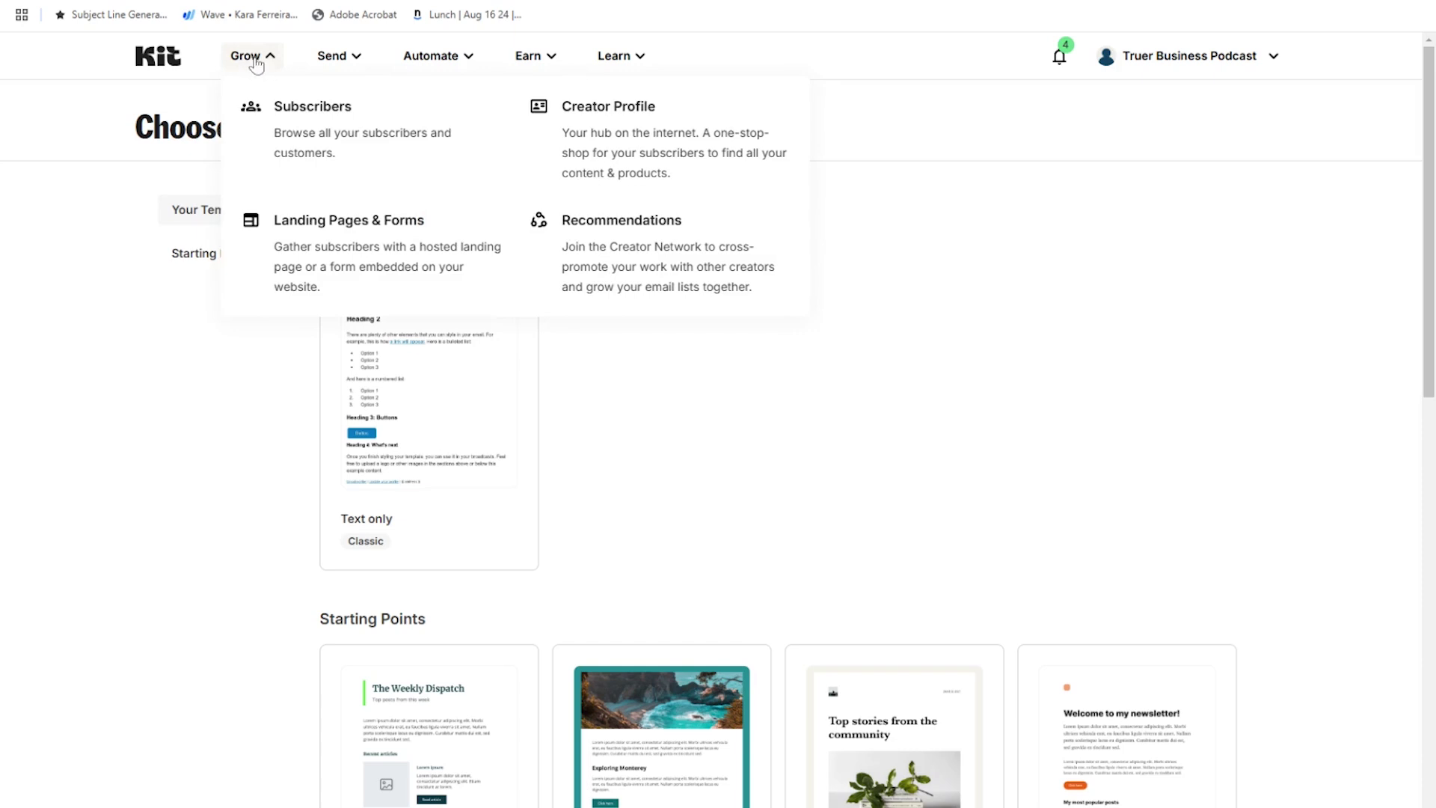
Create a new inline-format form from Landing Pages & Forms to reach the template gallery.
left_click(340, 247)
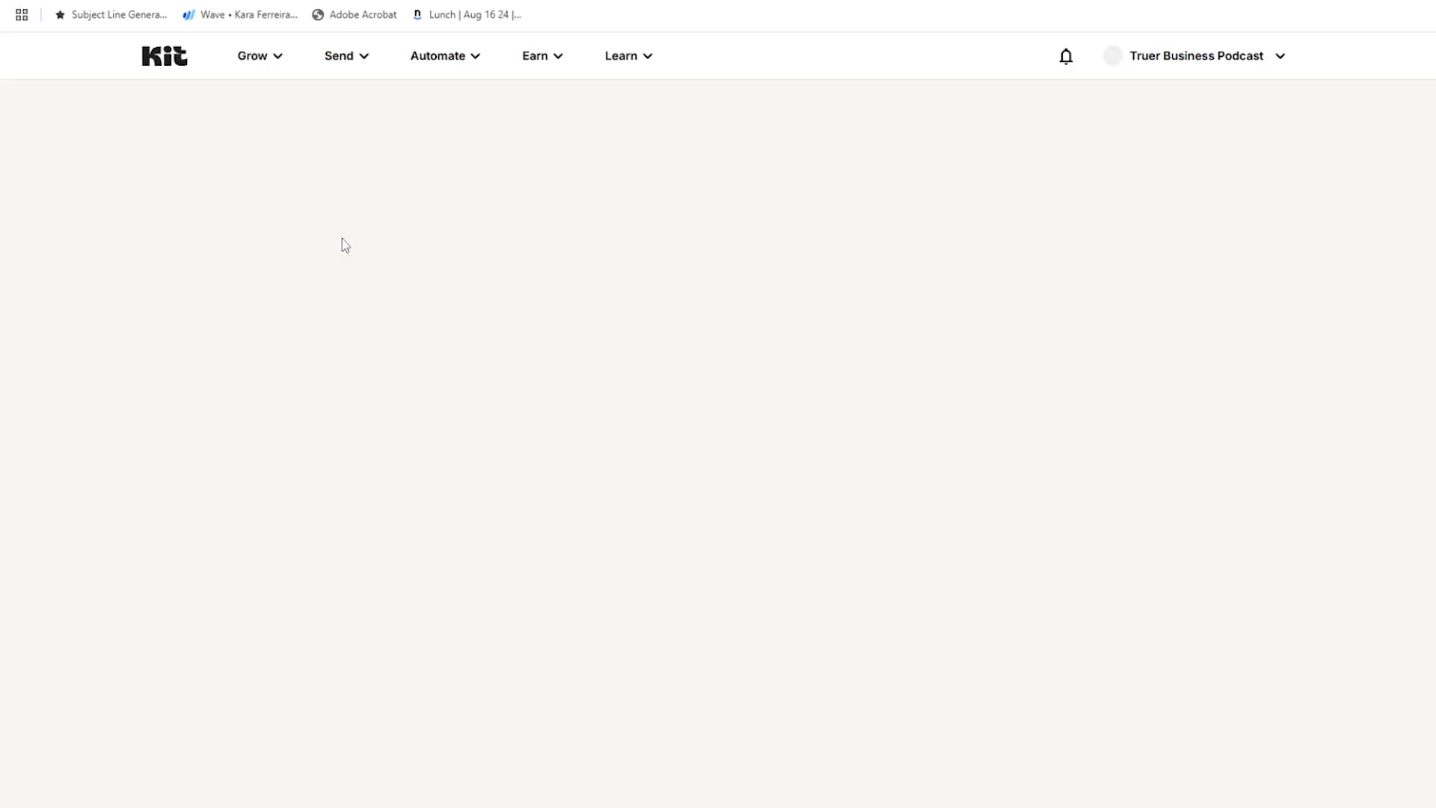
scroll(598, 519, "down", 1)
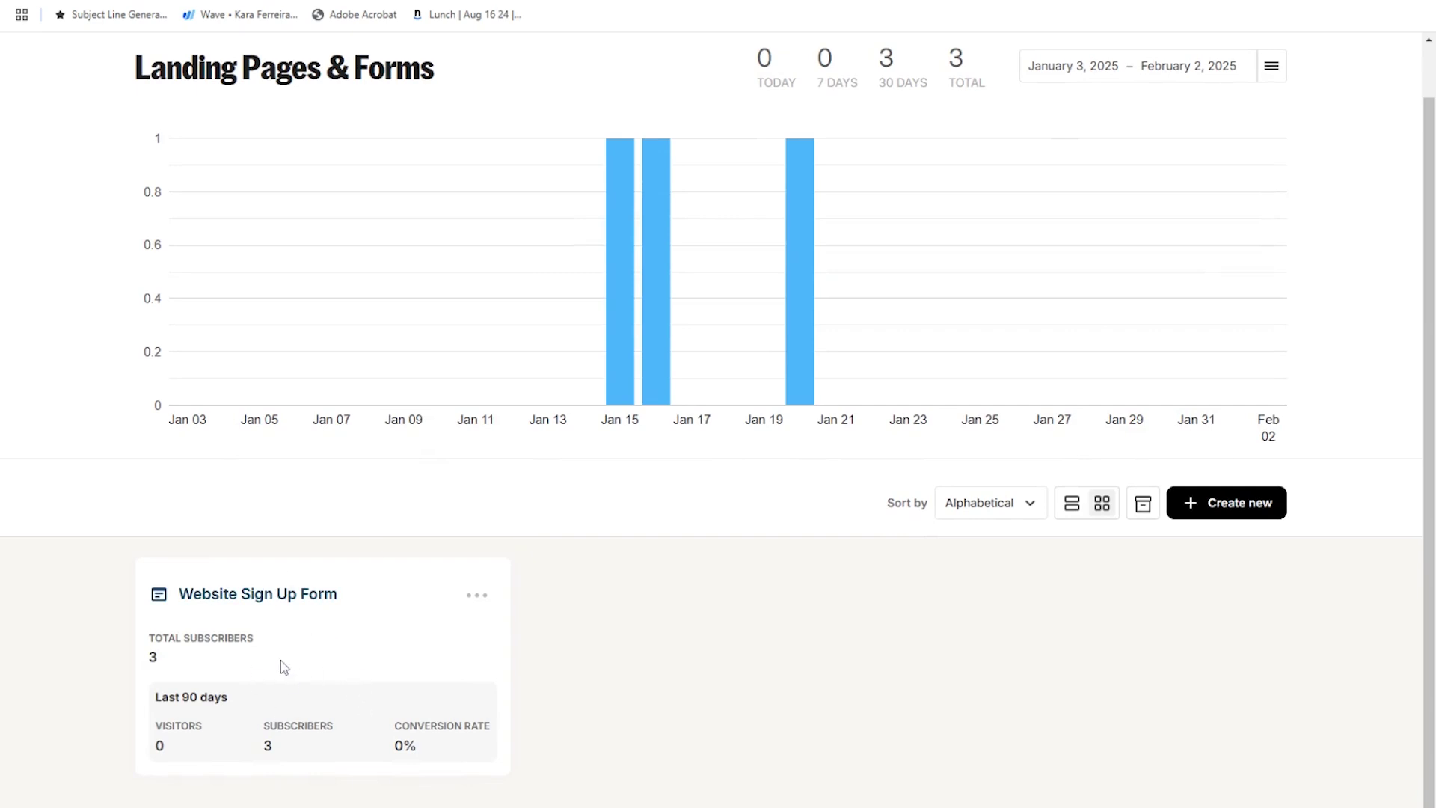
left_click(1231, 513)
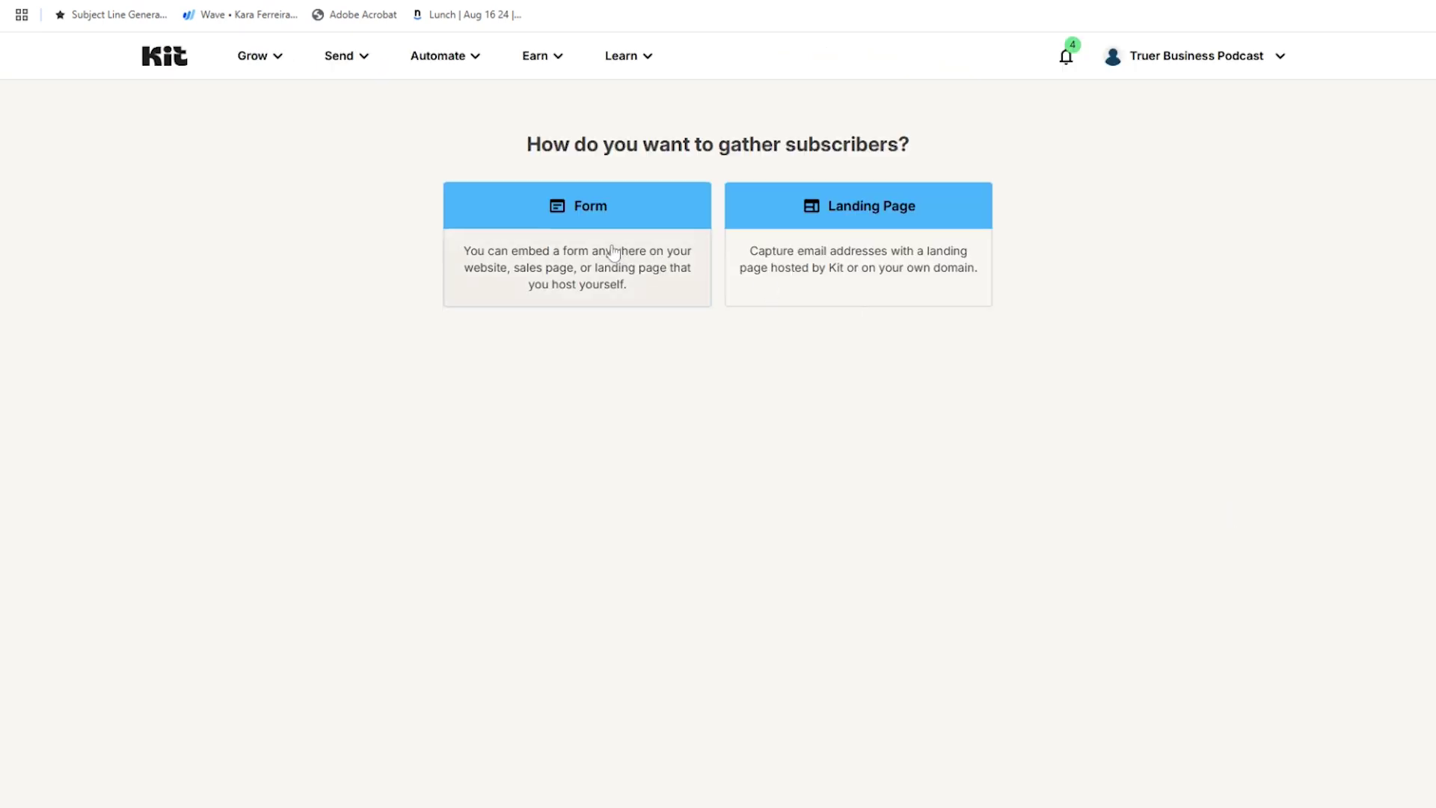
left_click(613, 254)
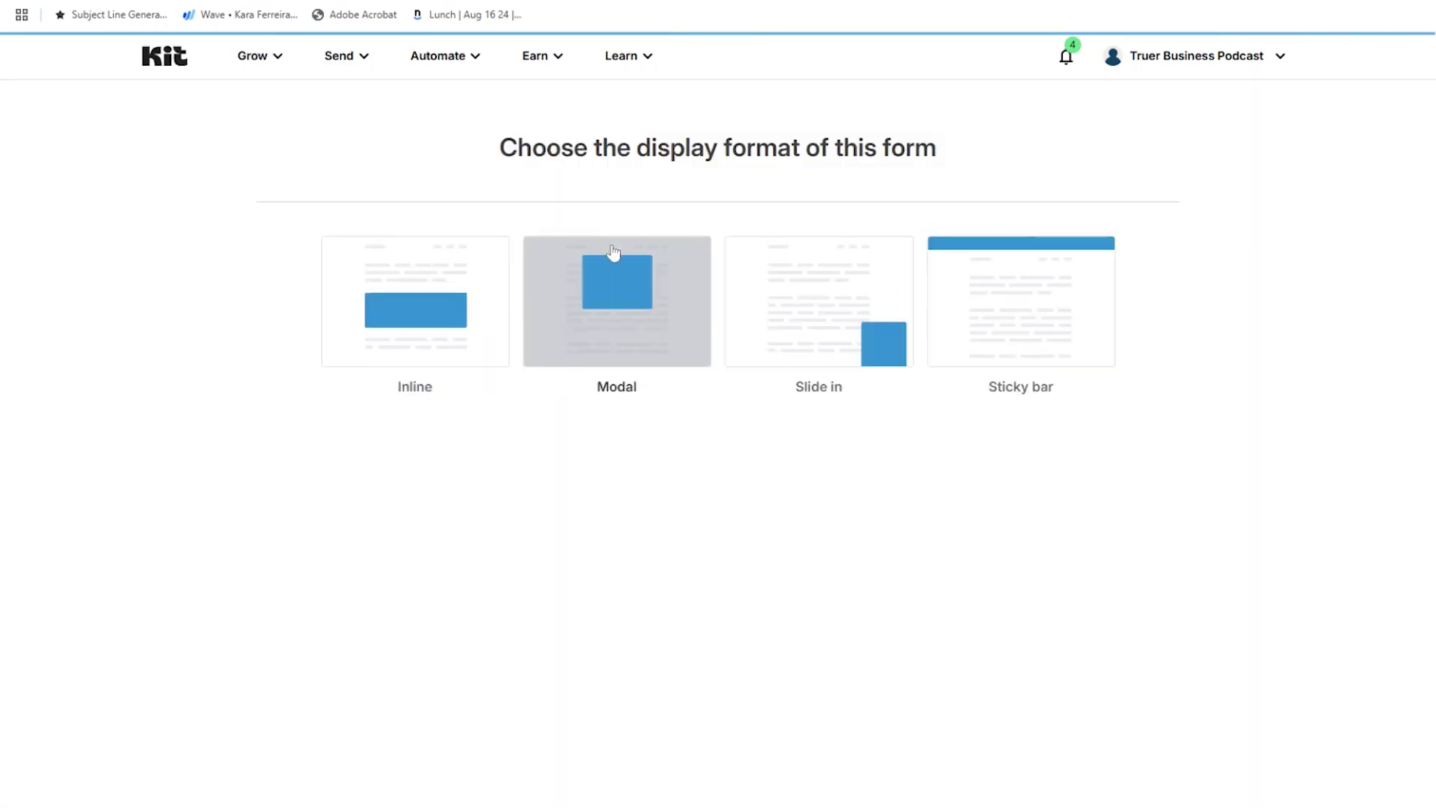
left_click(428, 322)
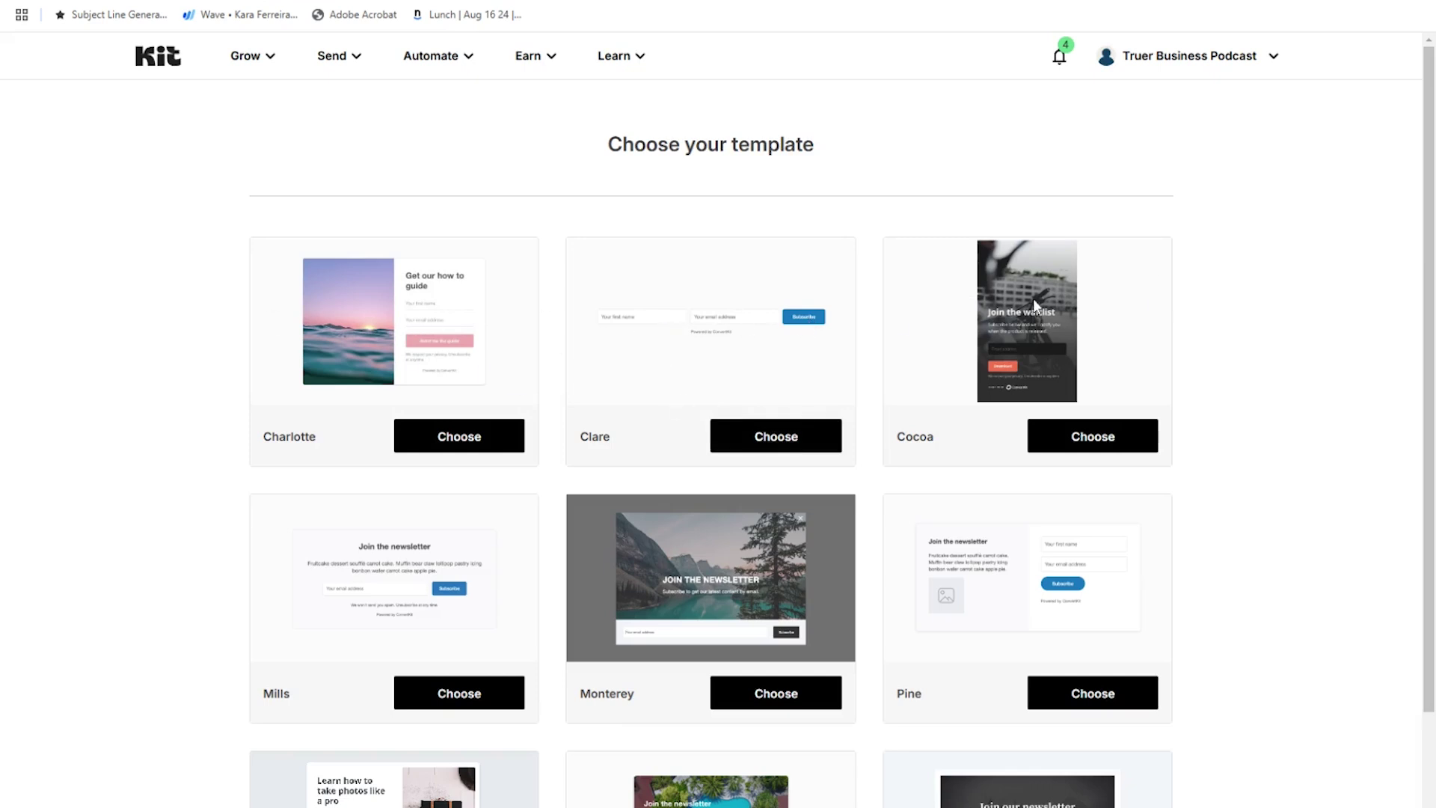
Use the Clare template, add a First Name custom field before Email Address, and save.
left_click(795, 443)
mouse_move(550, 314)
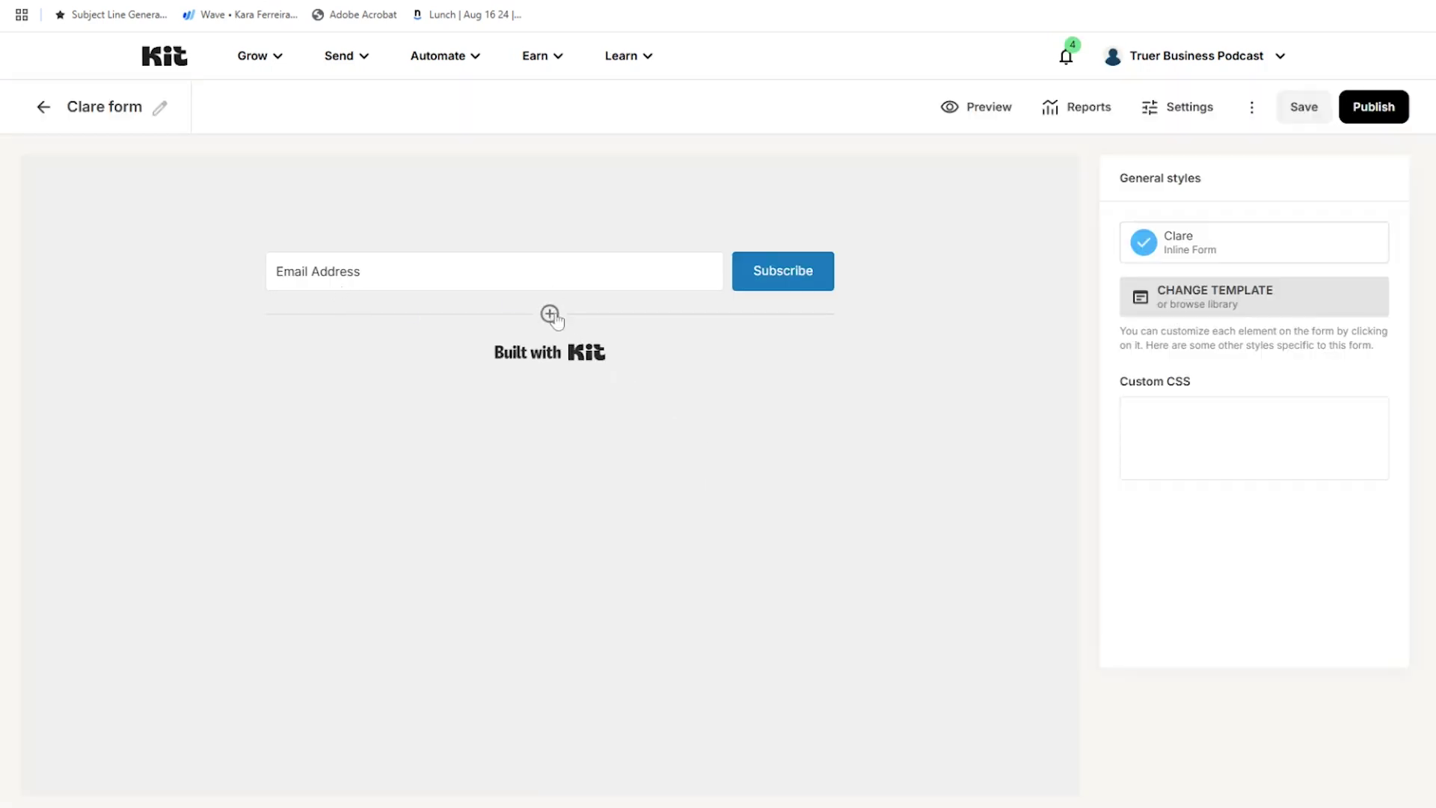
left_click(551, 314)
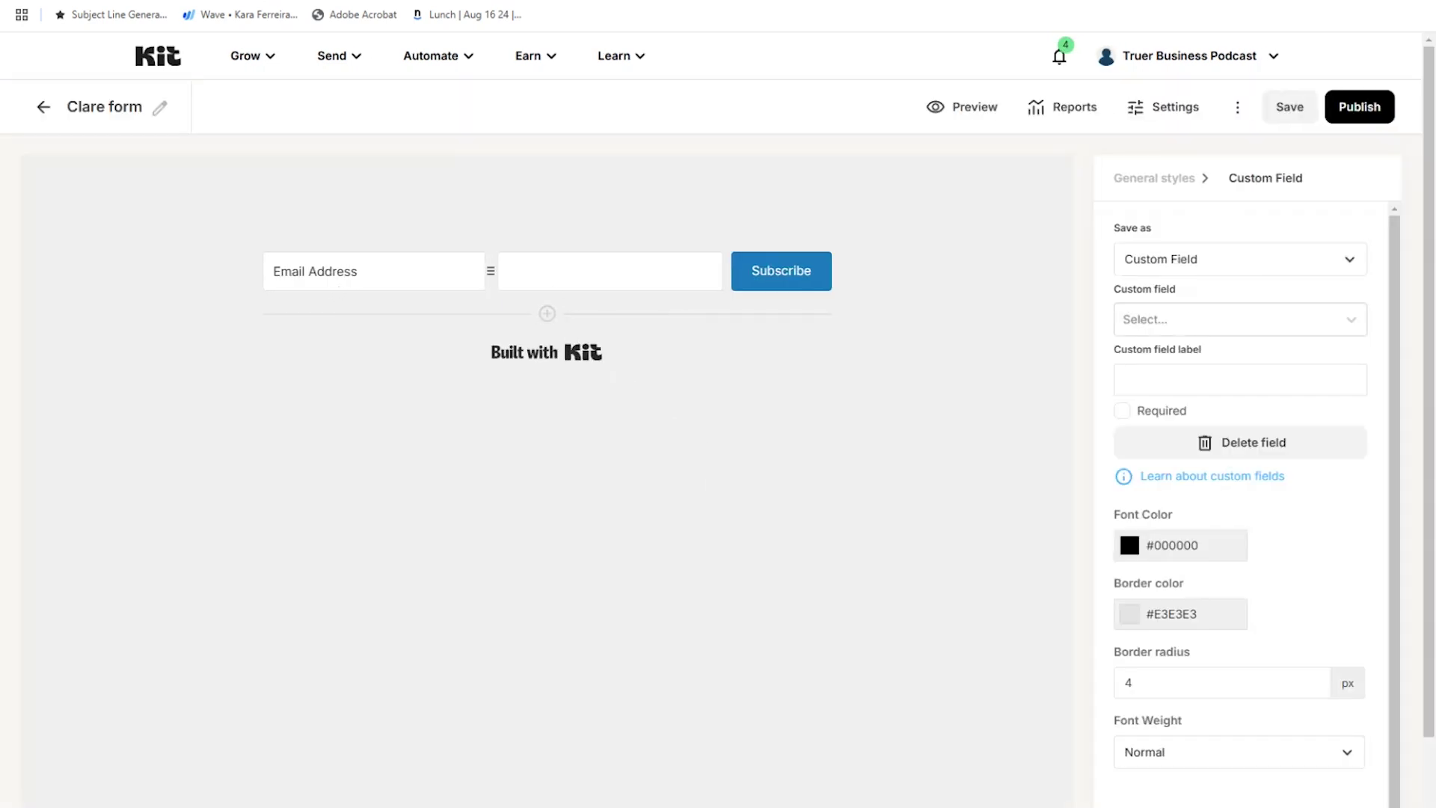
left_click(1311, 258)
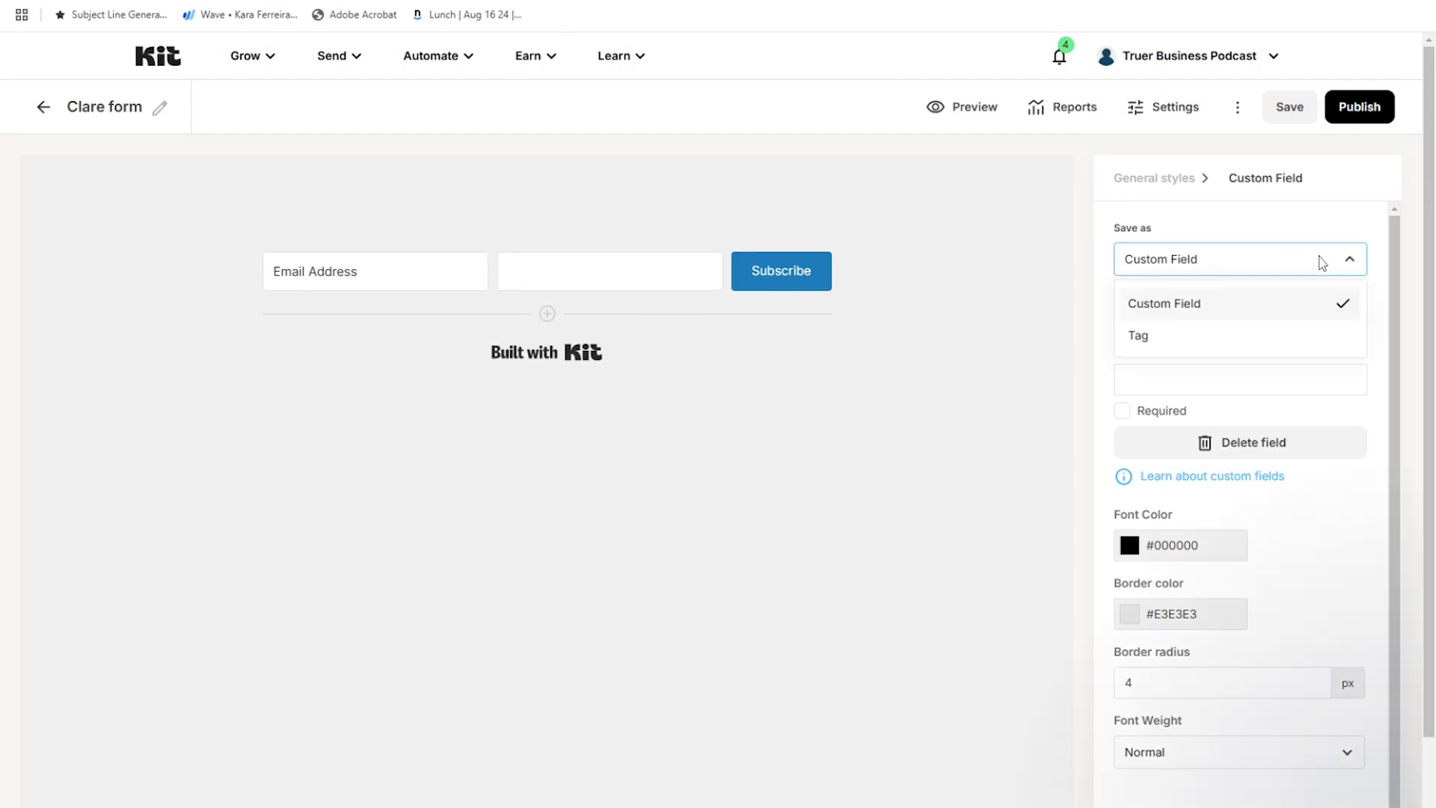
left_click(1273, 305)
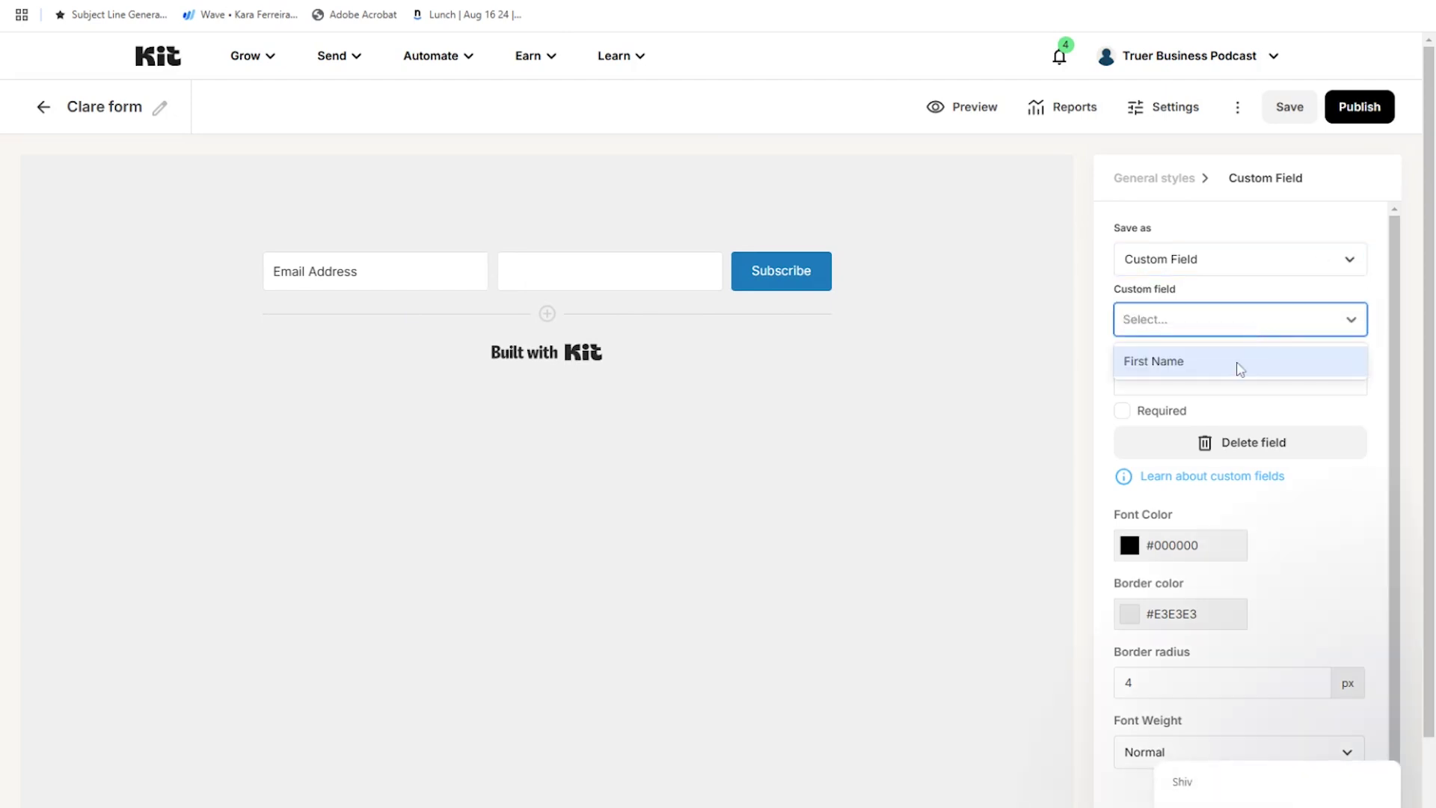
left_click(1241, 360)
mouse_move(609, 271)
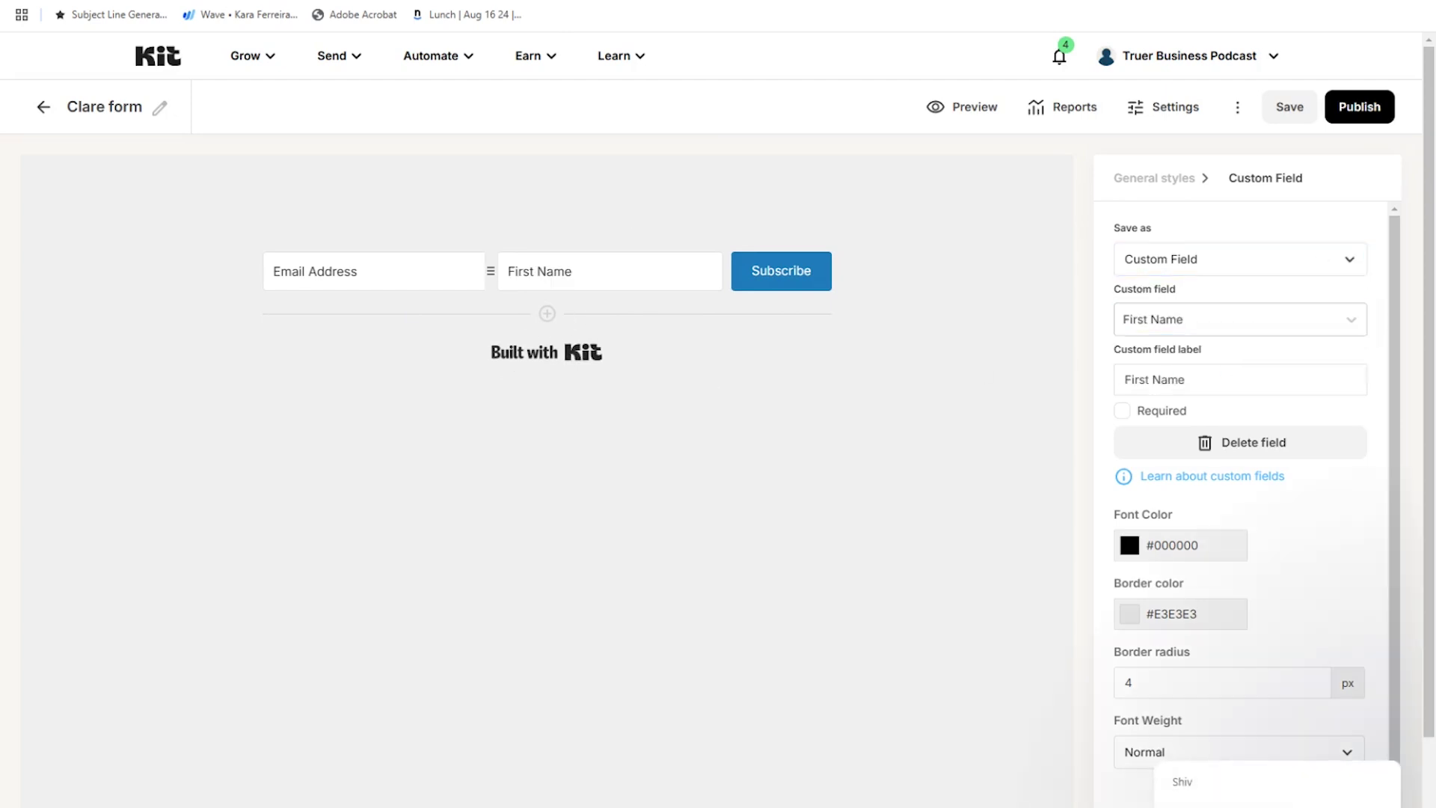
left_click_drag(491, 271, 247, 278)
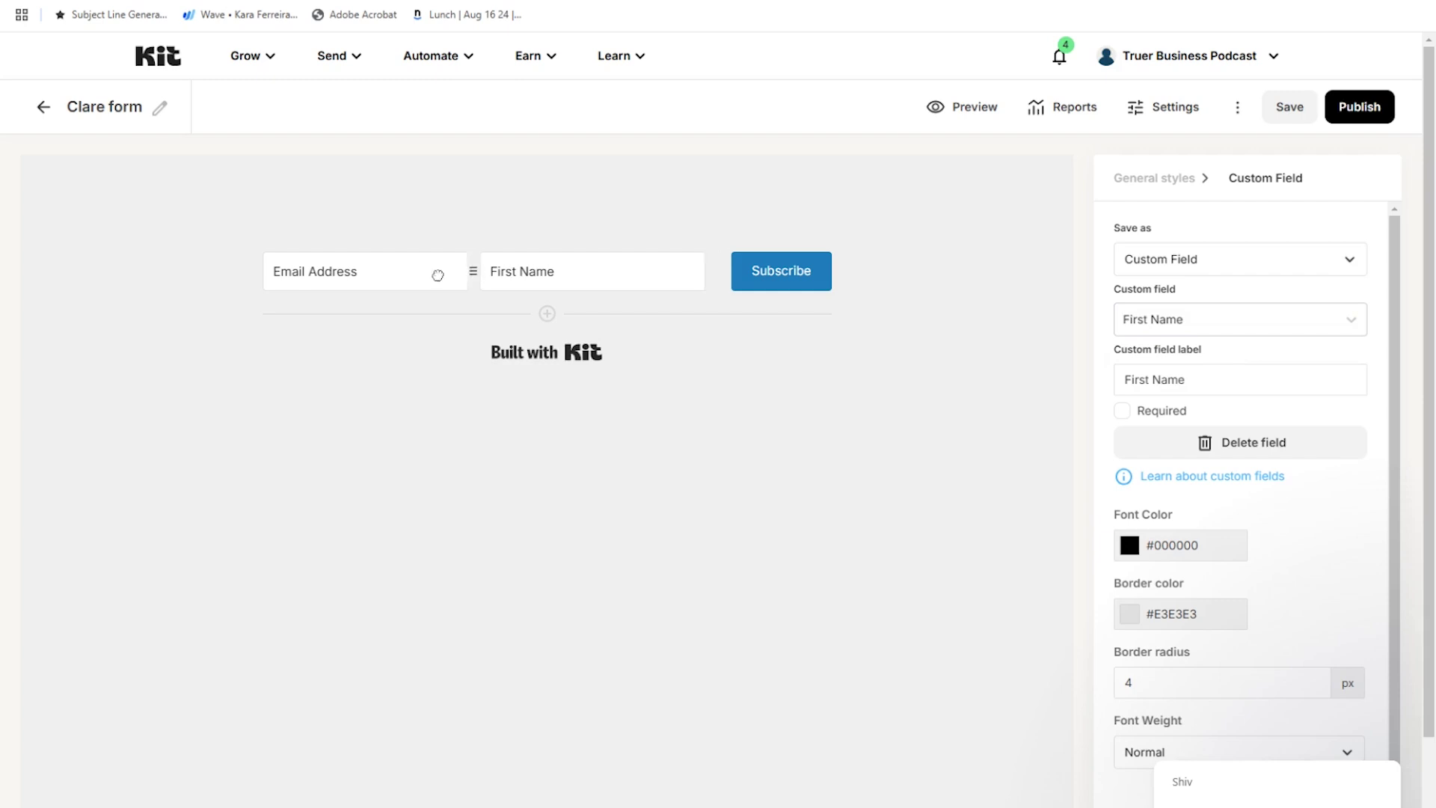
left_click(1302, 117)
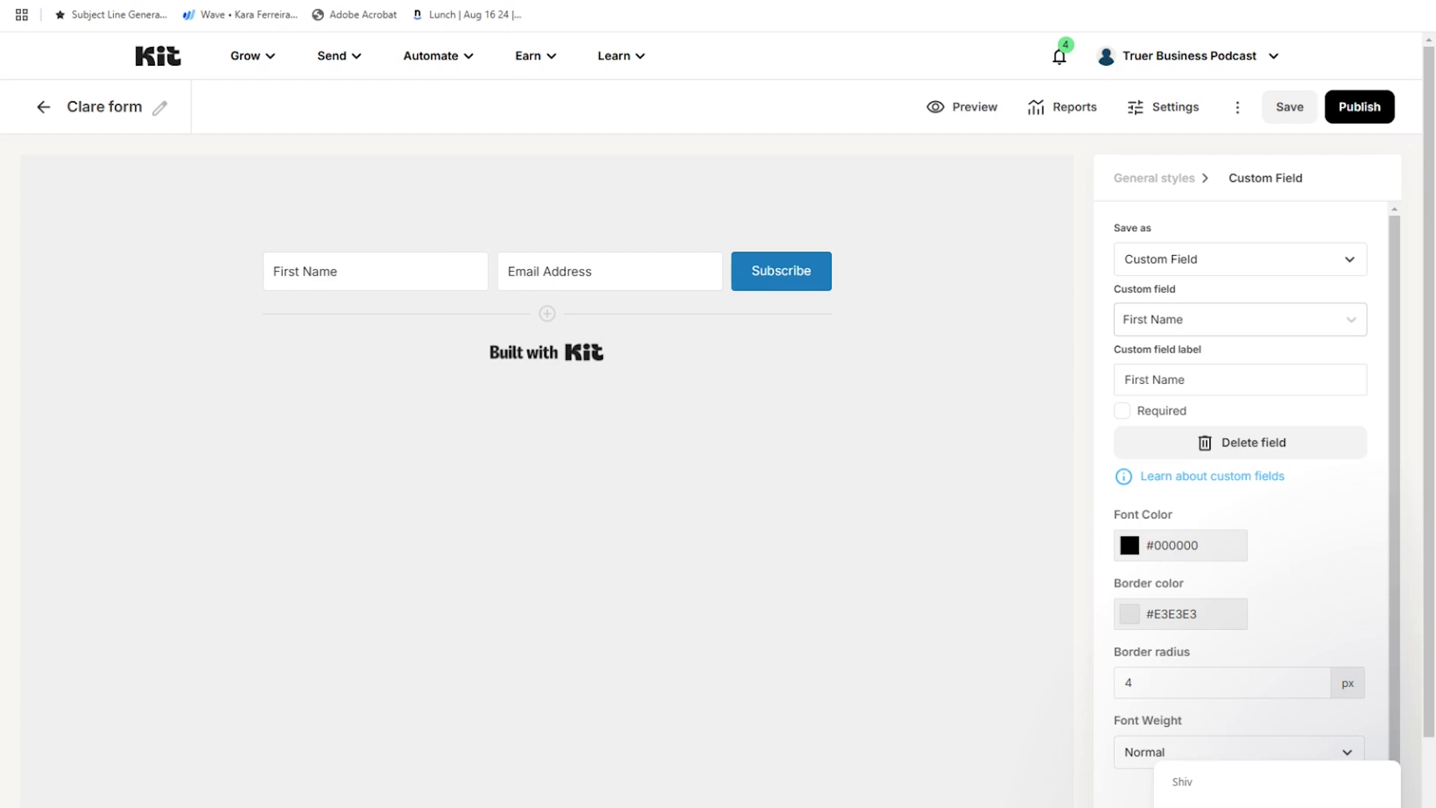
Enable the form's incentive email under Settings > Incentive and save its contents.
left_click(1147, 120)
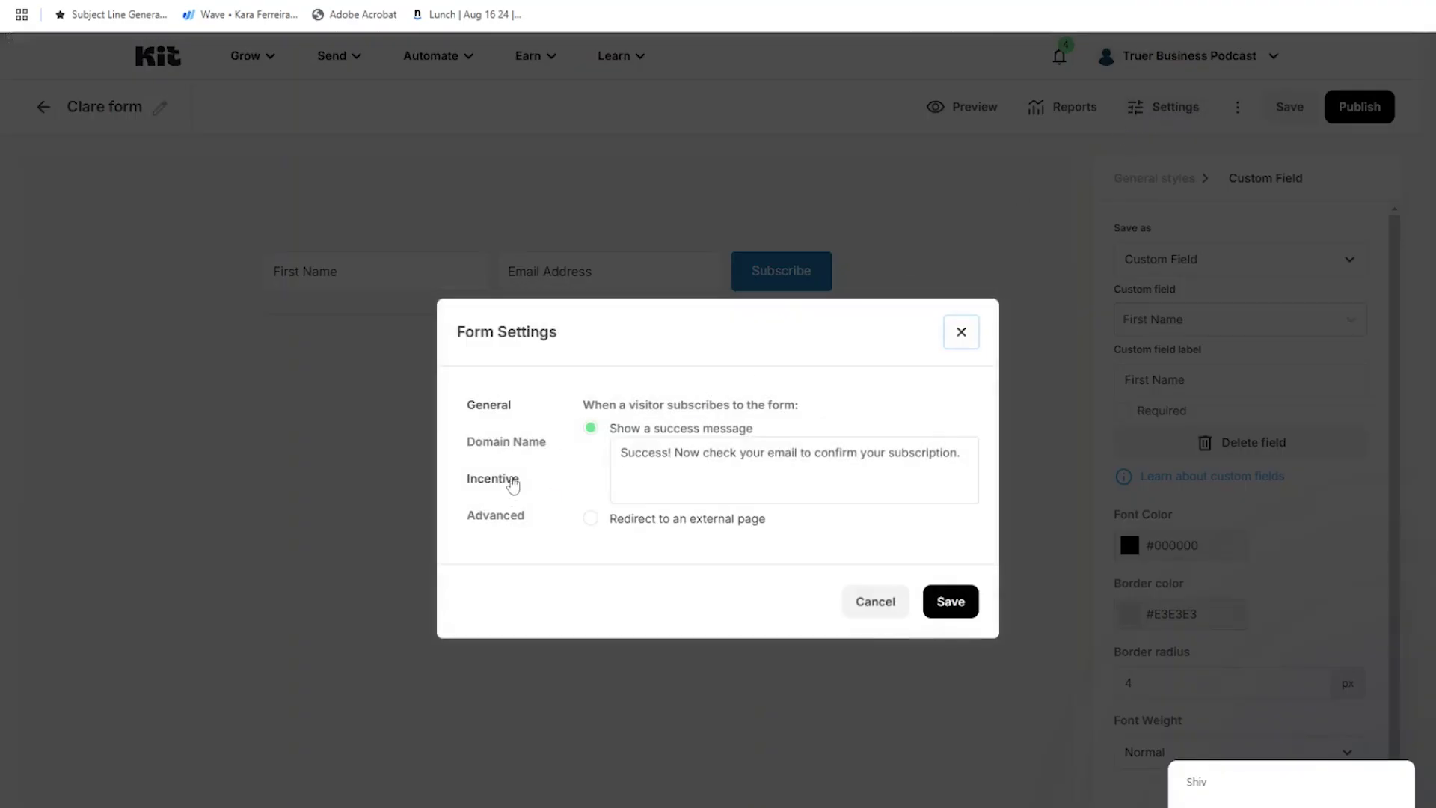
left_click(487, 479)
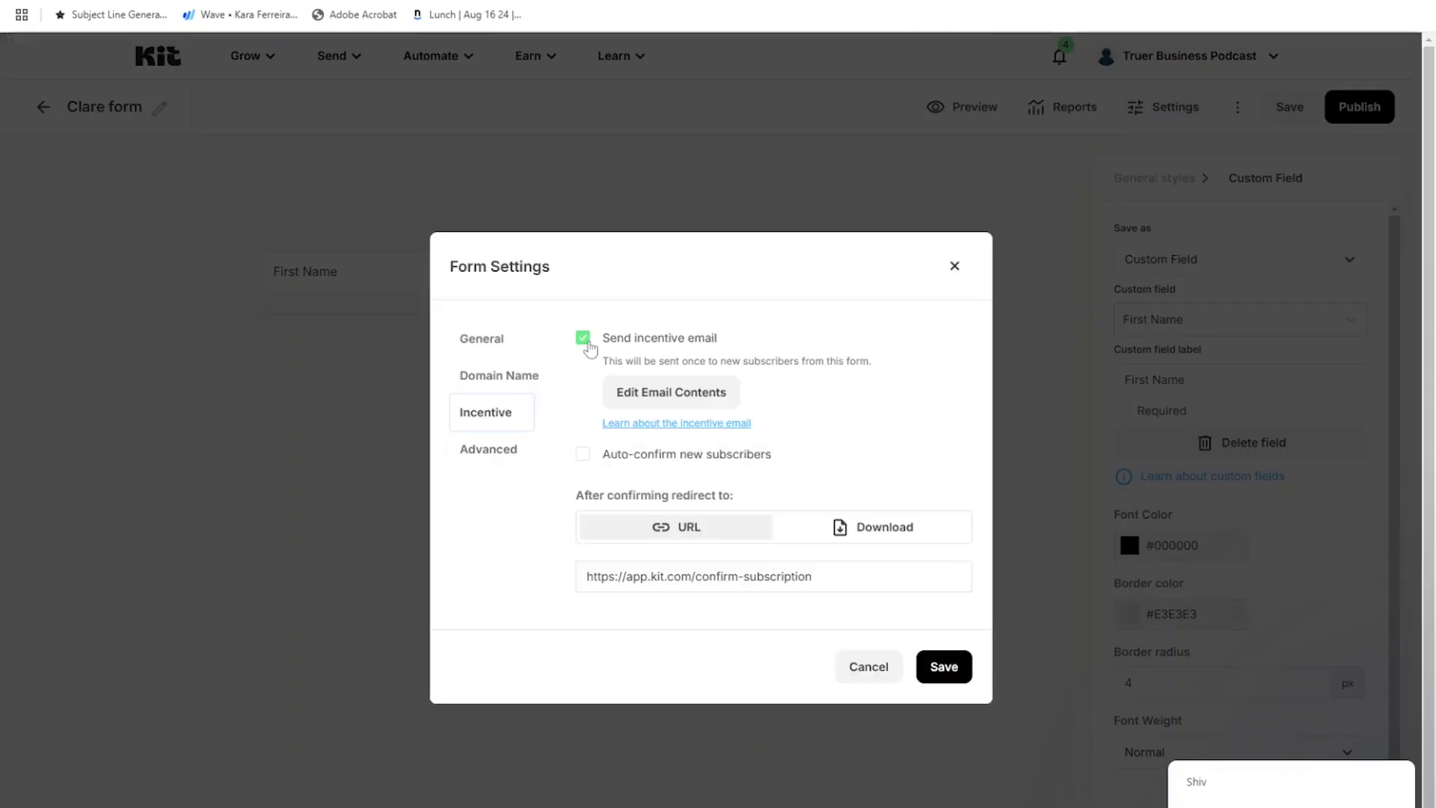
left_click(643, 396)
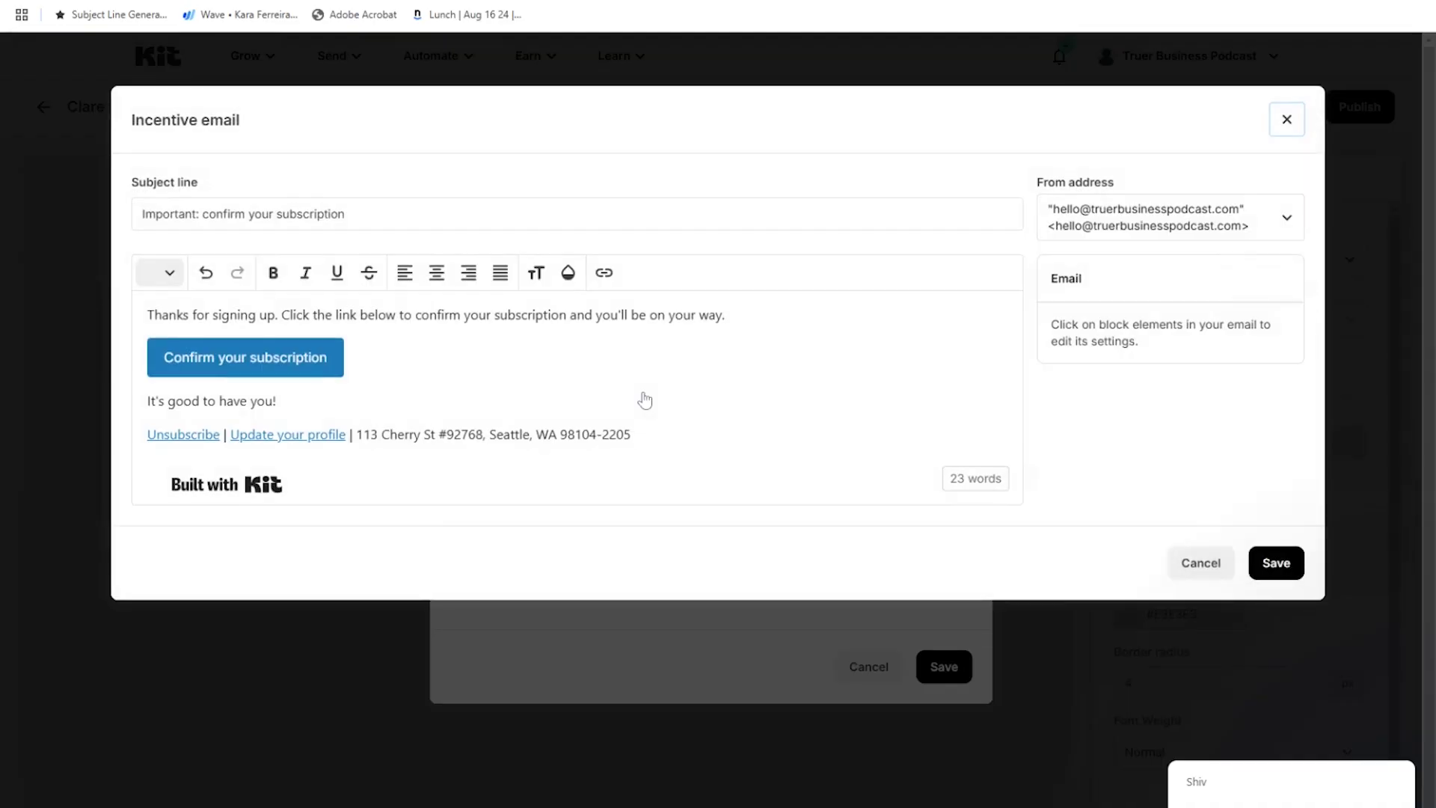
left_click_drag(726, 315, 122, 314)
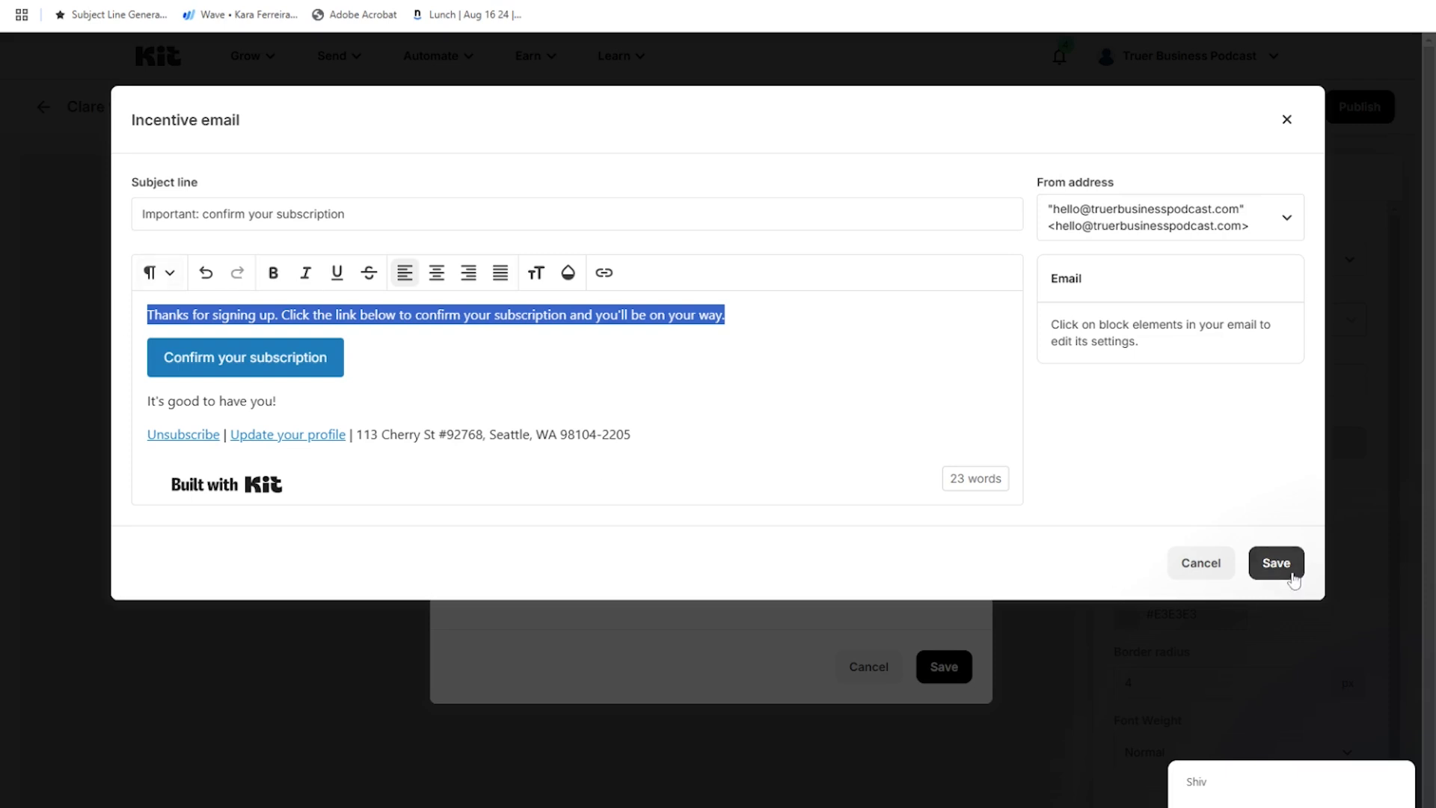
left_click(1293, 577)
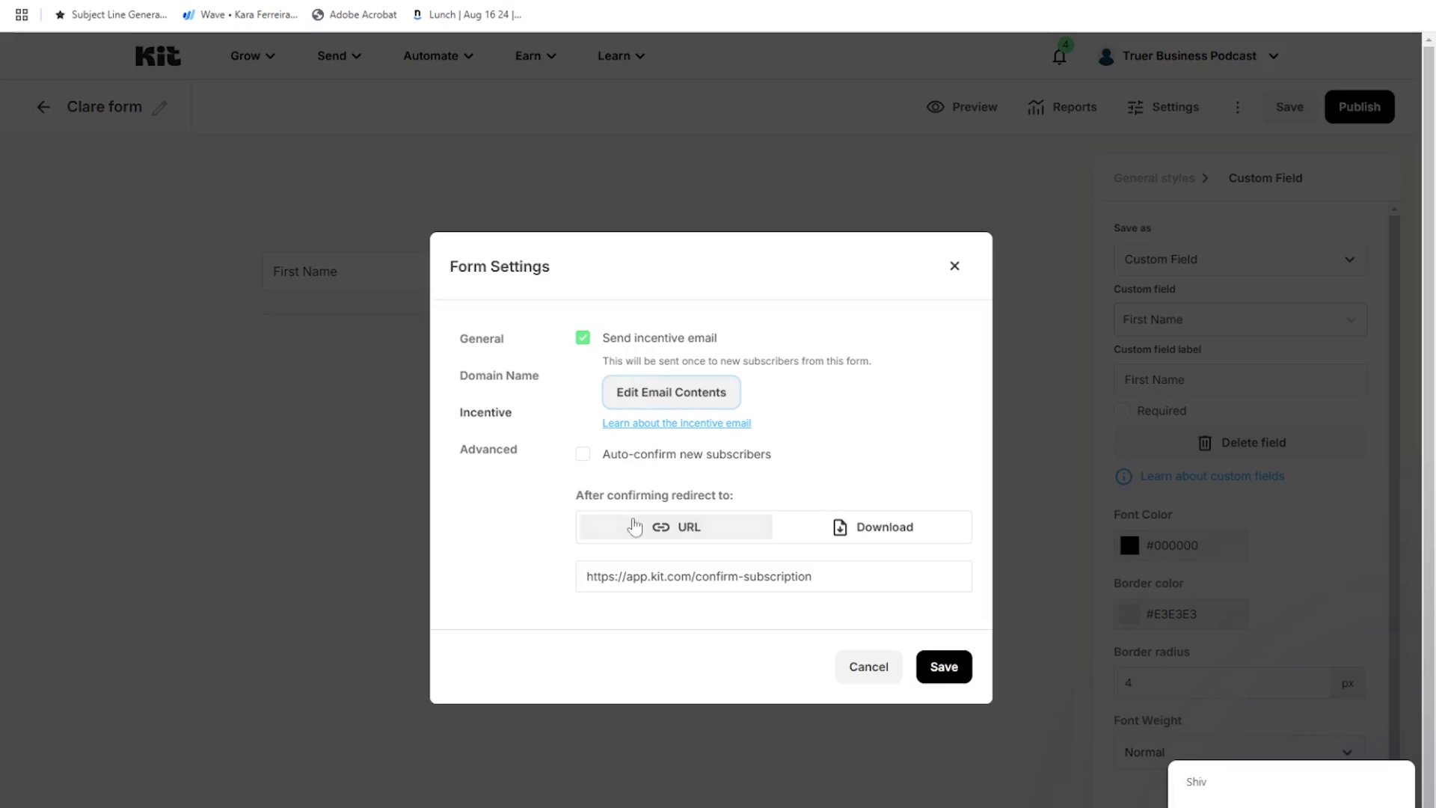
Switch the post-confirmation redirect to a file download, save, and publish the form.
left_click_drag(814, 576, 555, 590)
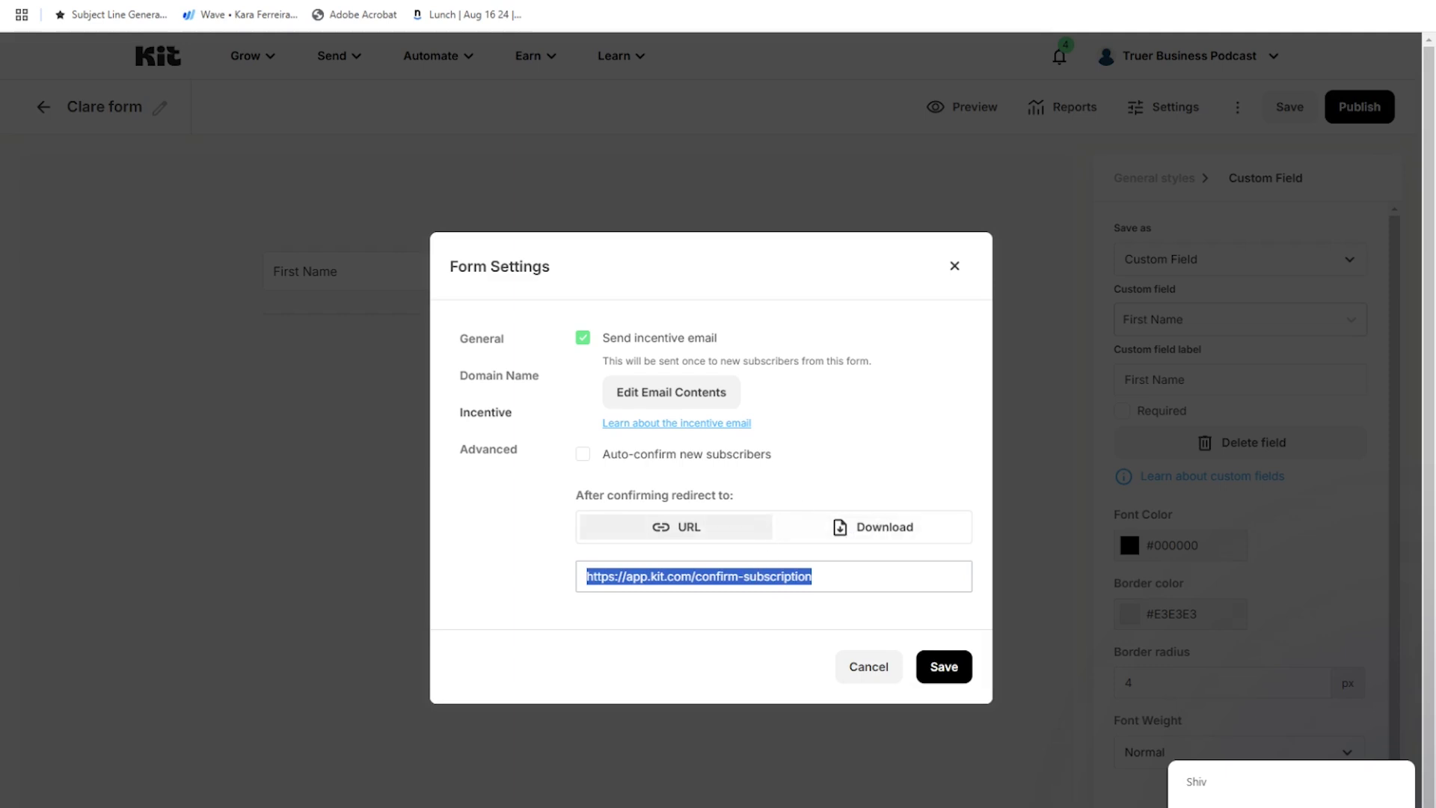
left_click(889, 522)
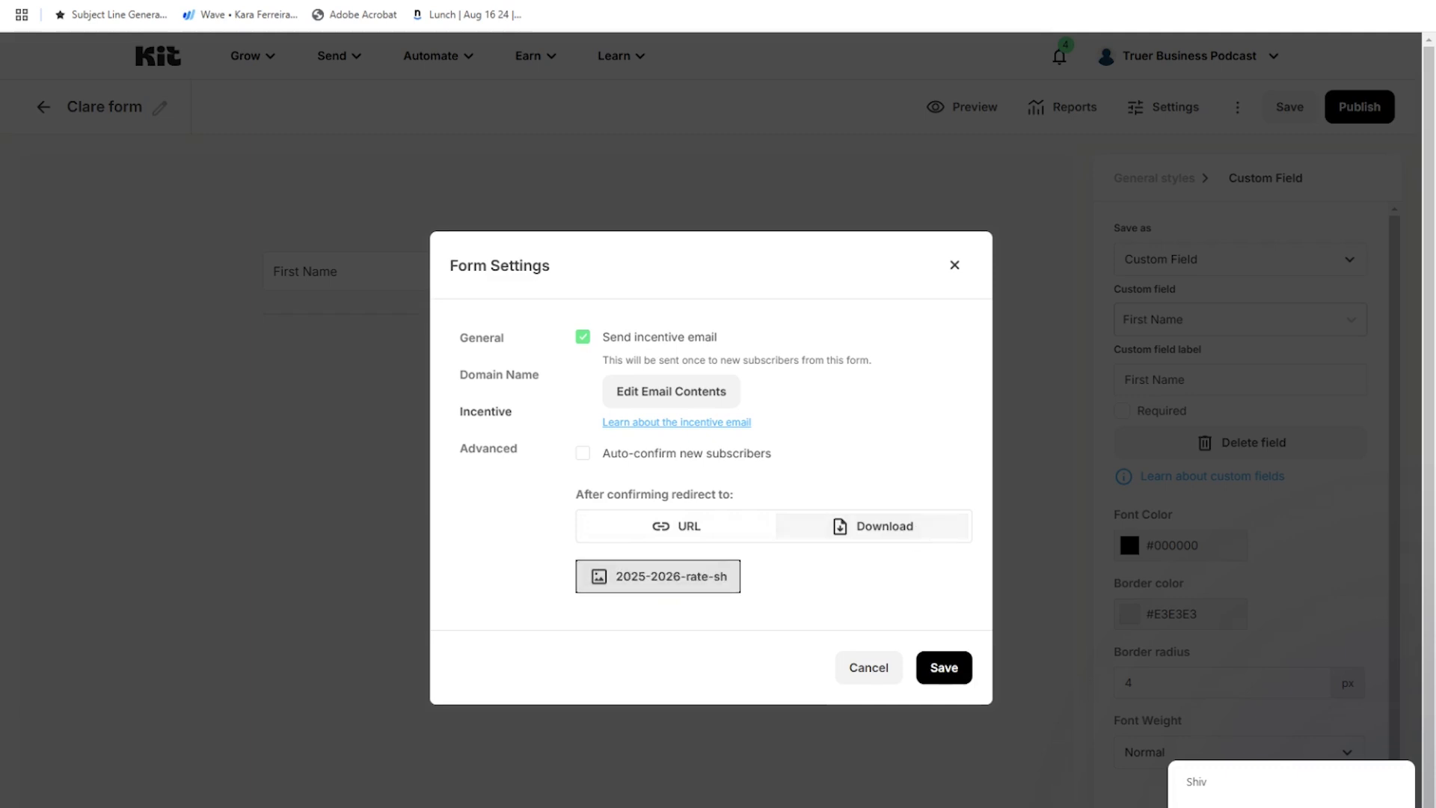
left_click(935, 669)
left_click(1338, 106)
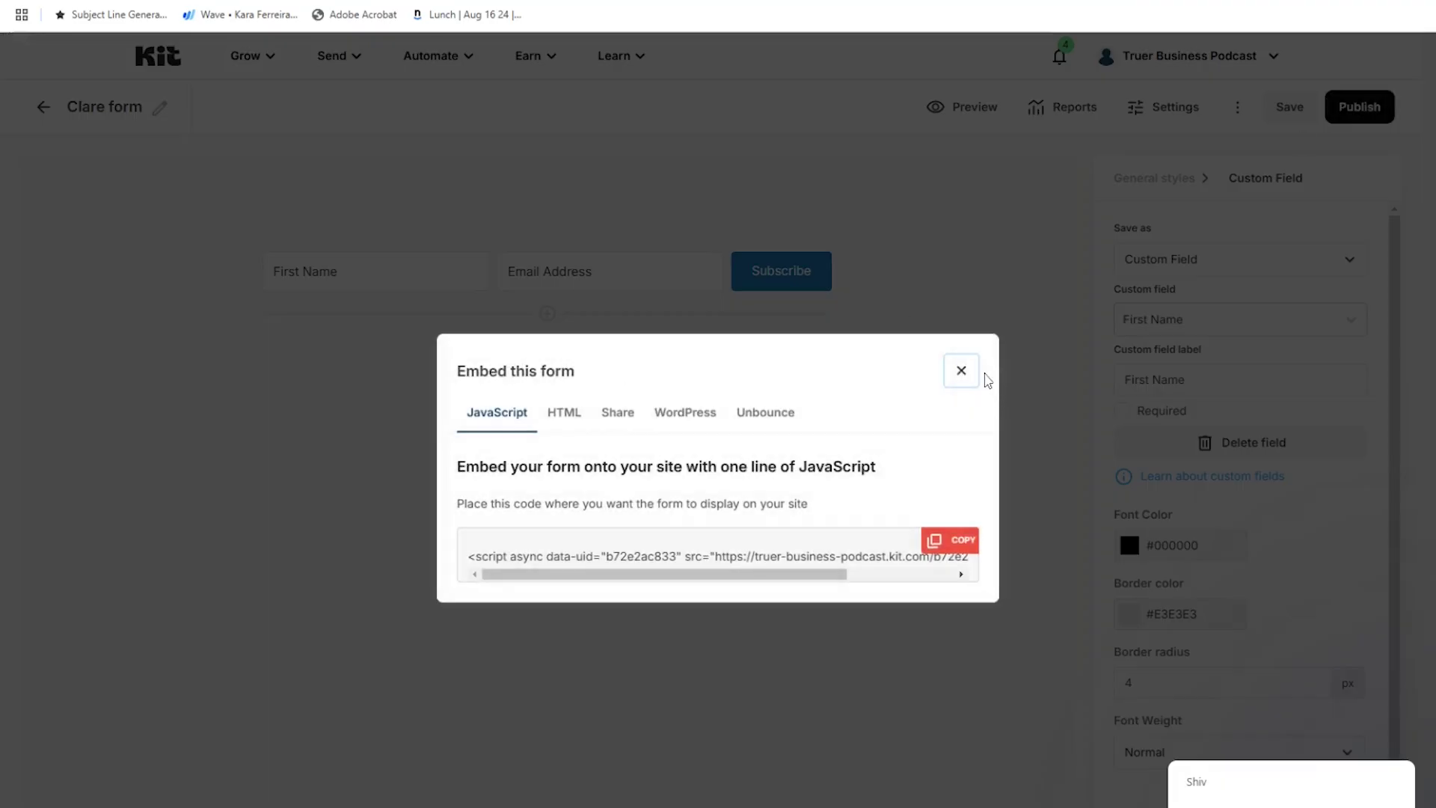
left_click(962, 372)
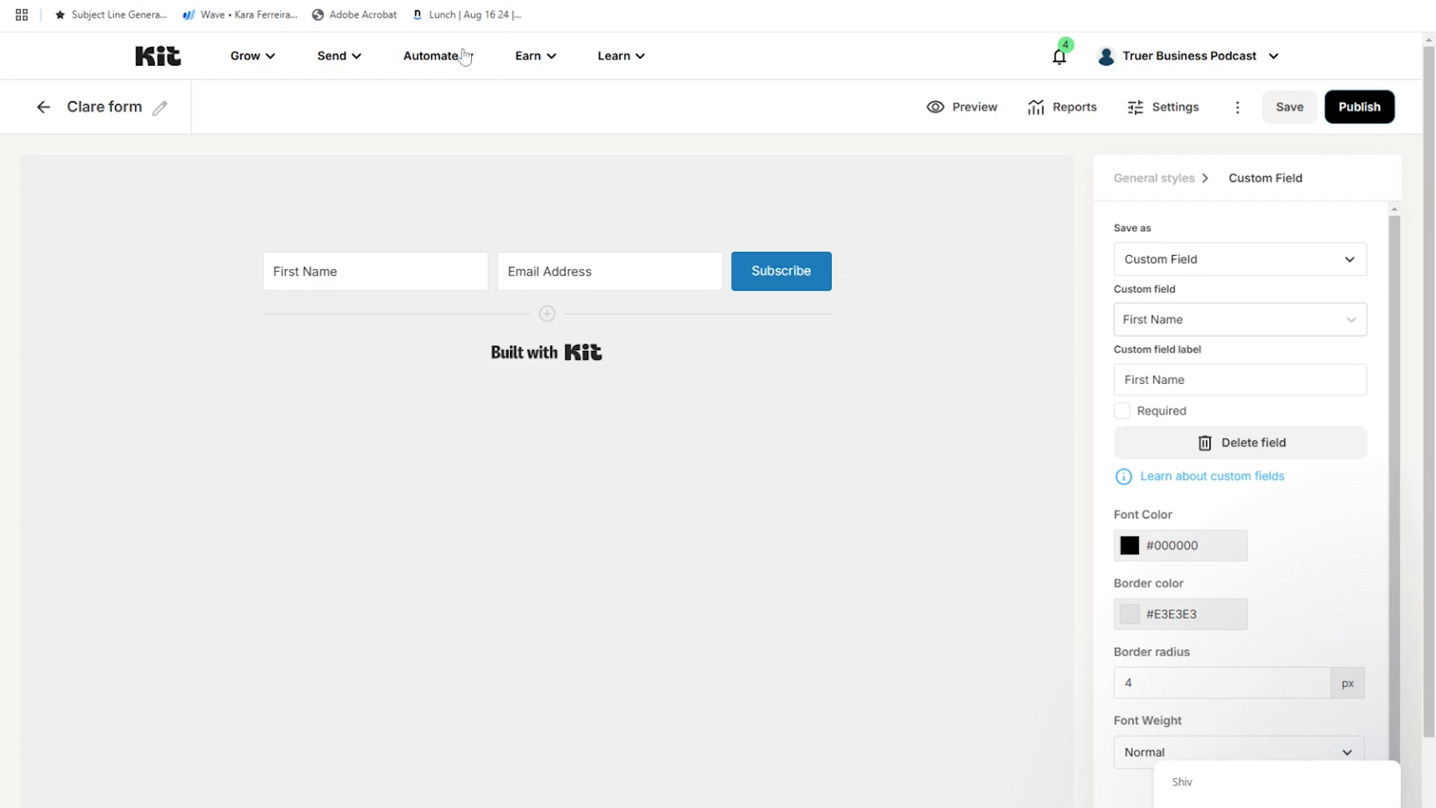
Save the form and open Automate > Visual Automations, highlighting the Creator-plan upgrade notice.
left_click(457, 56)
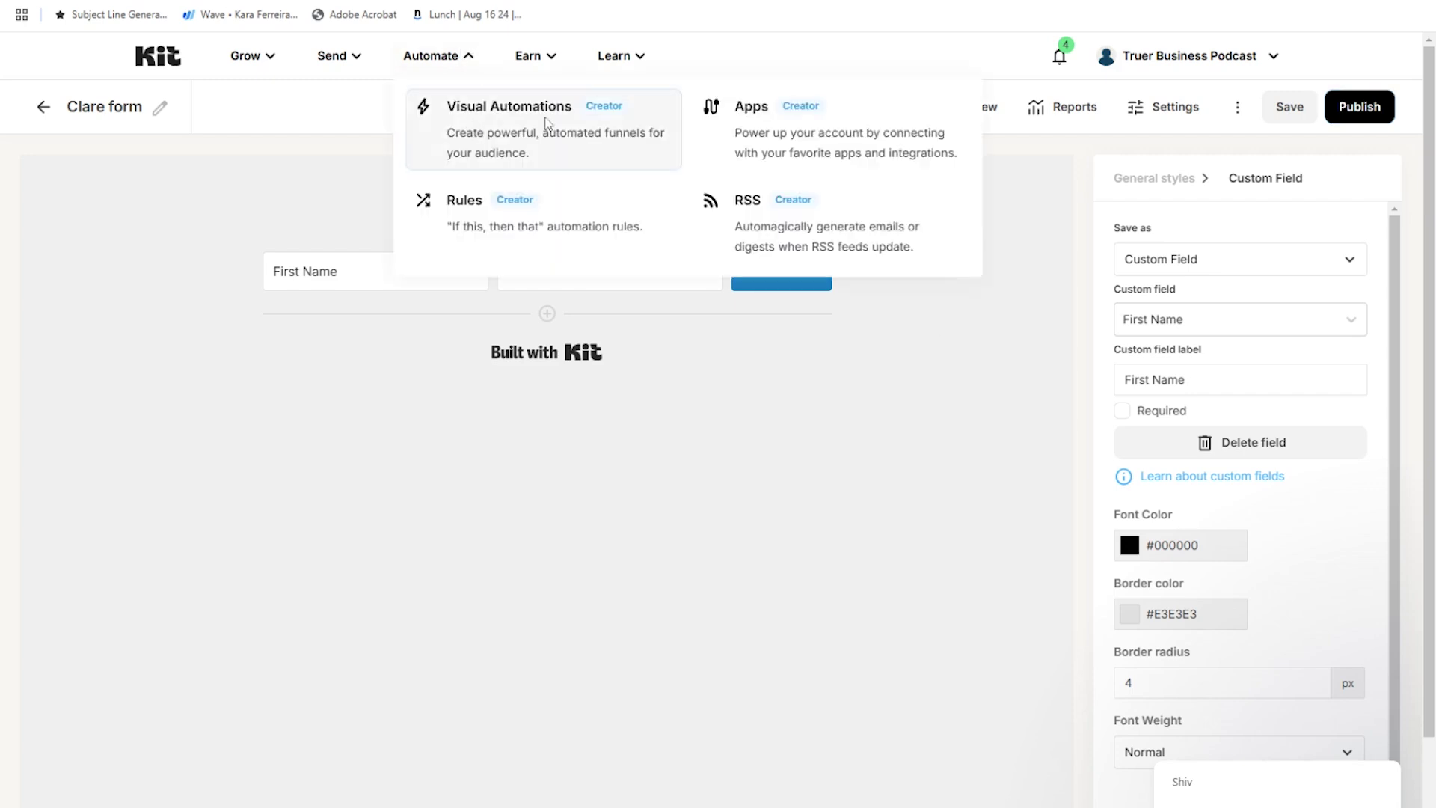
left_click(1289, 106)
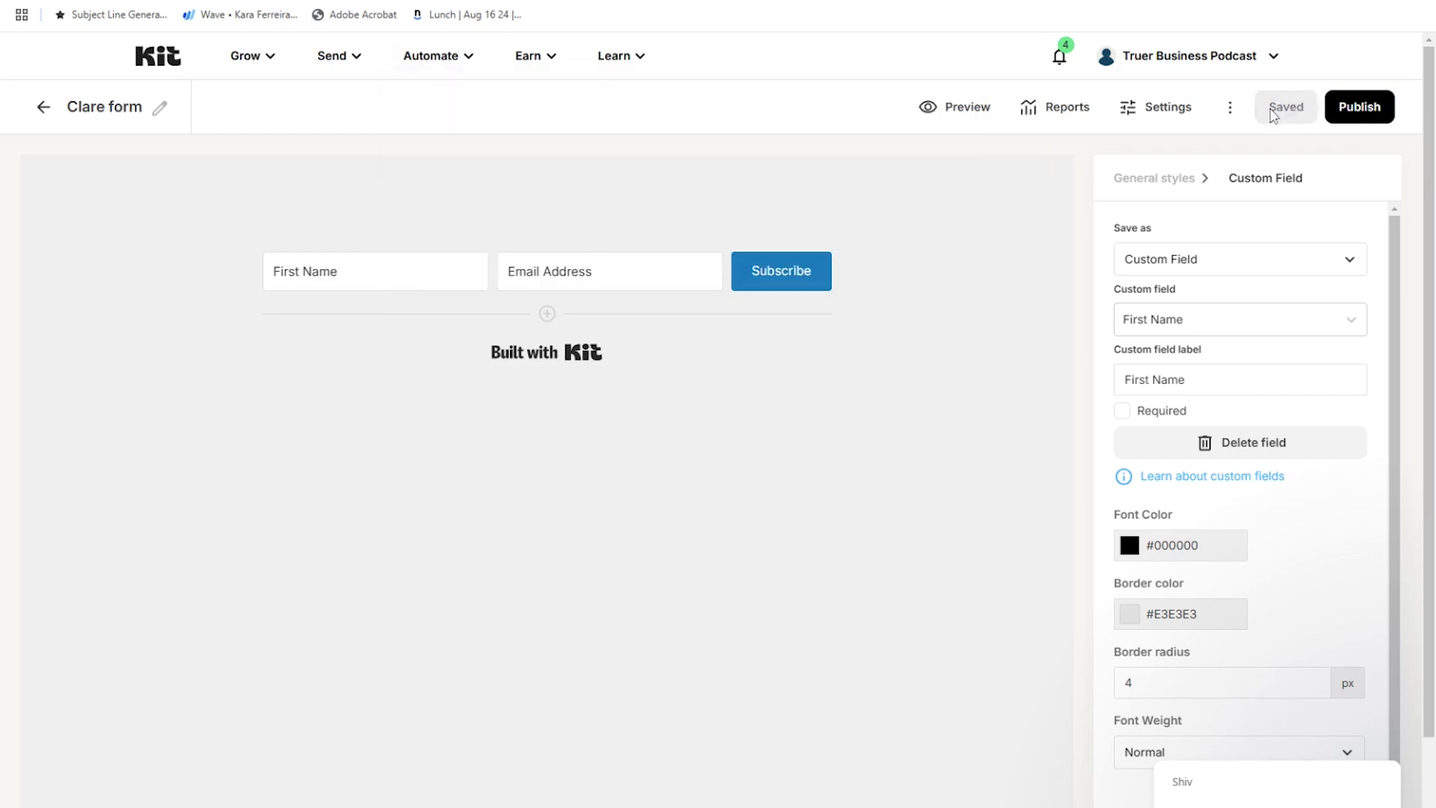
left_click(455, 59)
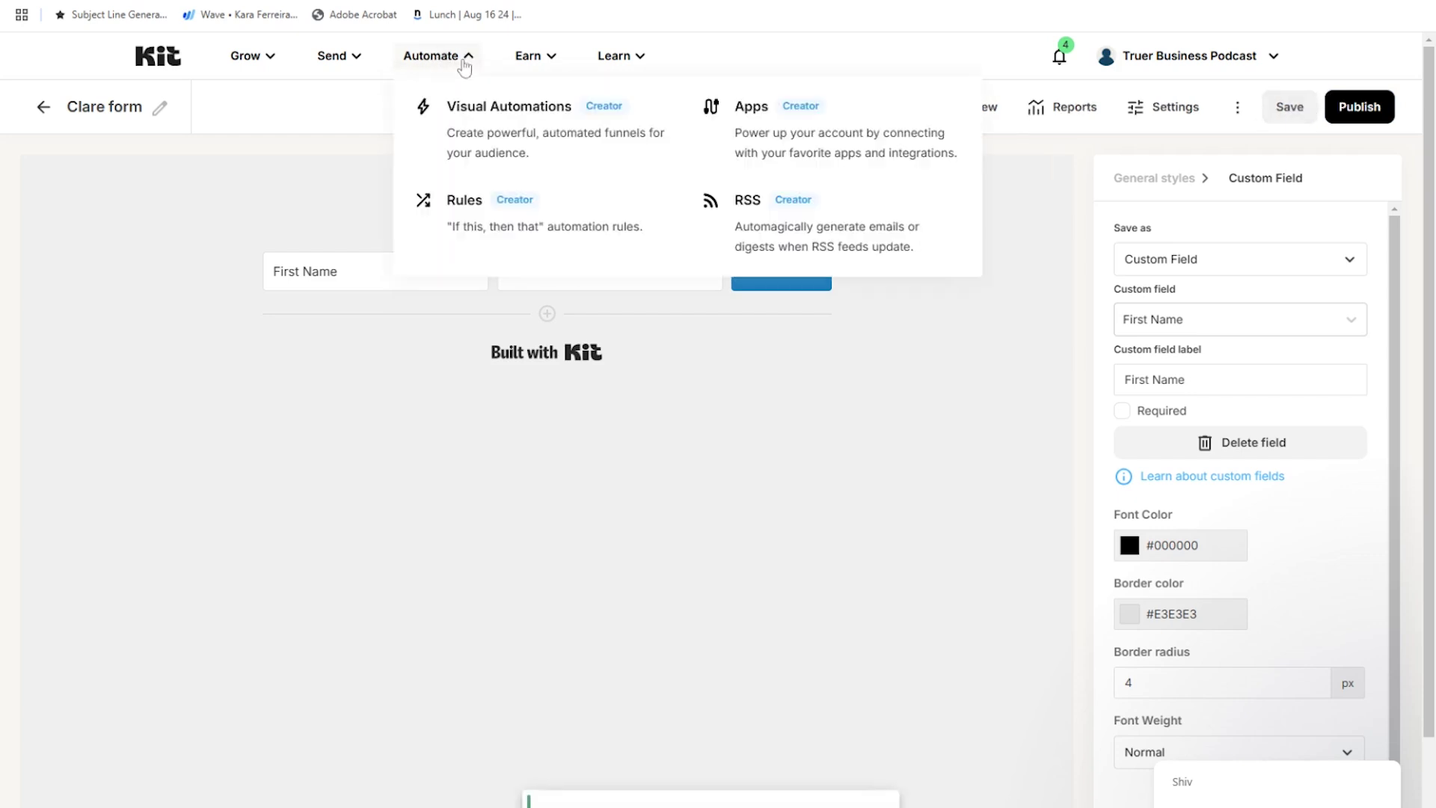
left_click(477, 134)
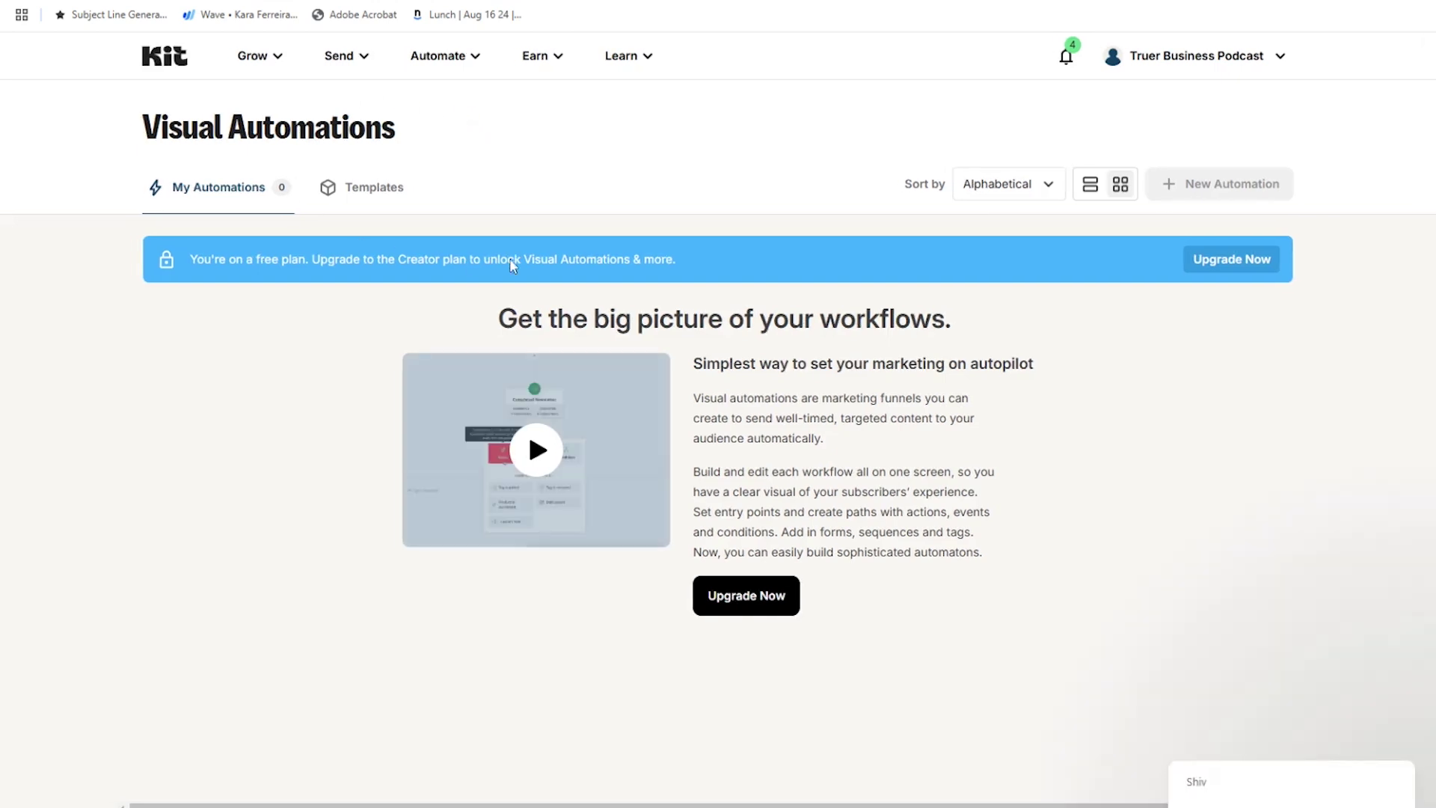
left_click_drag(688, 258, 188, 285)
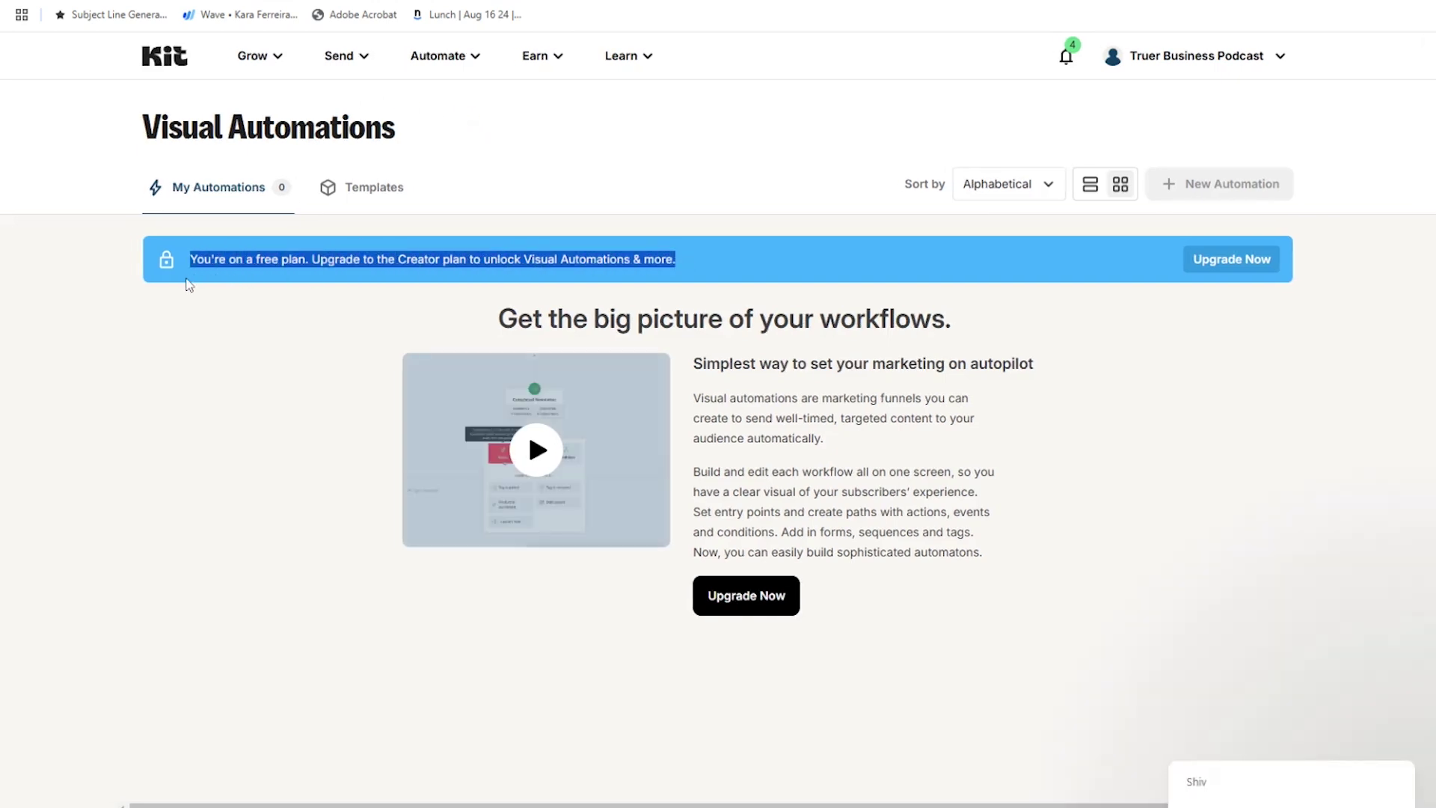